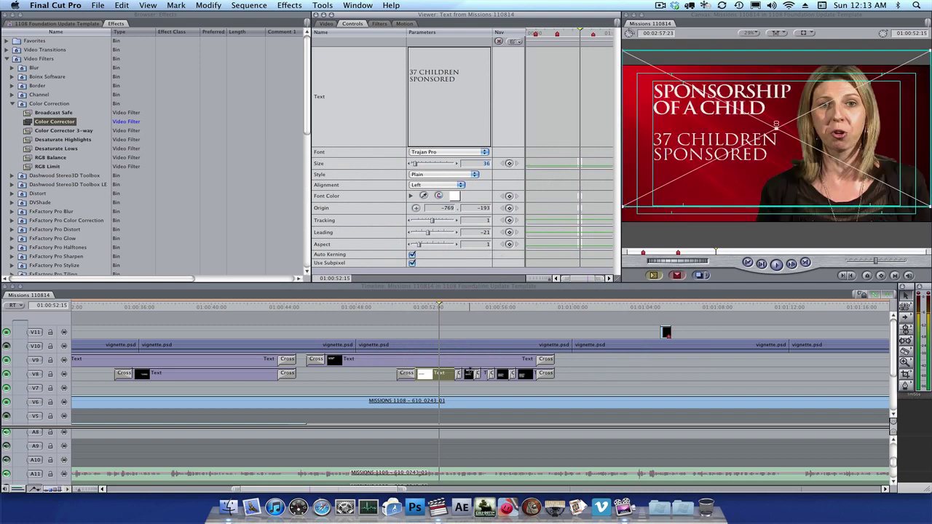
- Delete the short text clips after the "37 CHILDREN SPONSORED" title on V8 and extend that title to the end of the V9 title
{"action": "left_click_drag", "start_coordinate": [467, 386], "coordinate": [547, 374]}
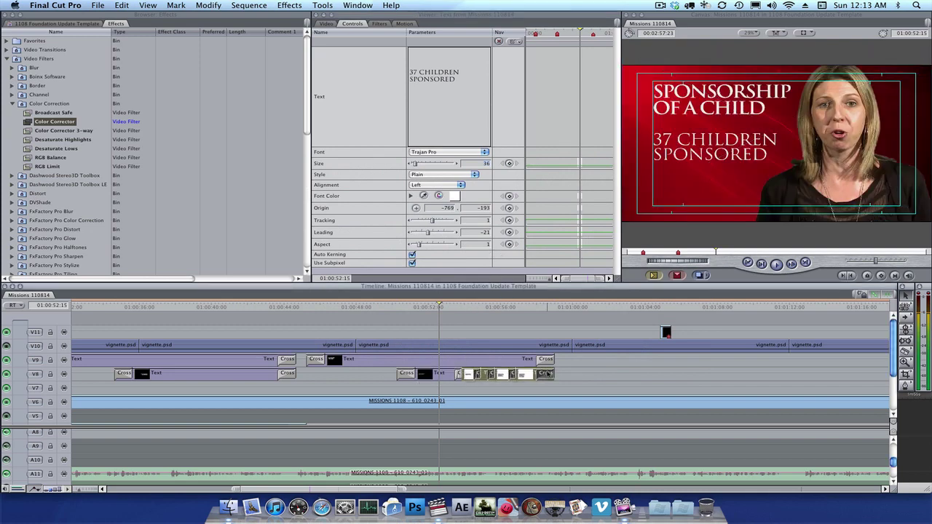
{"action": "key", "text": "Delete"}
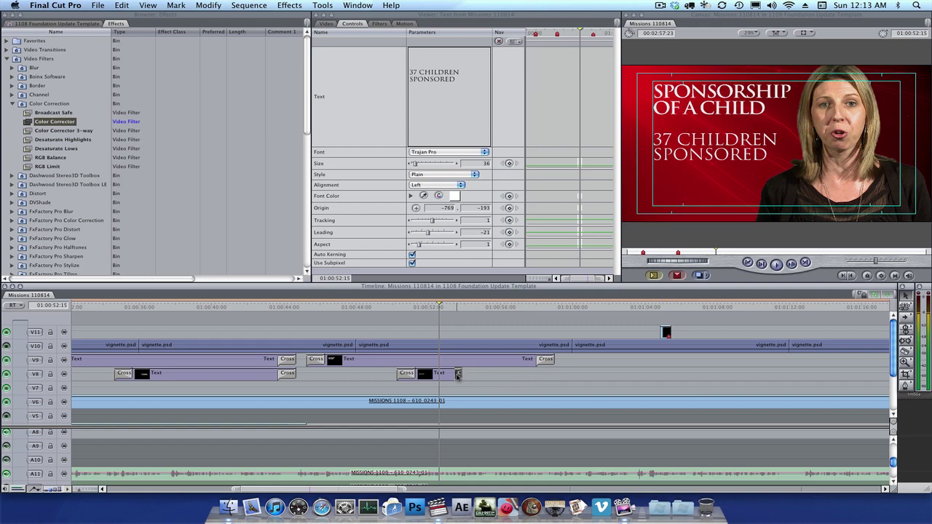
{"action": "key", "text": "Delete"}
{"action": "left_click_drag", "start_coordinate": [457, 374], "coordinate": [554, 373]}
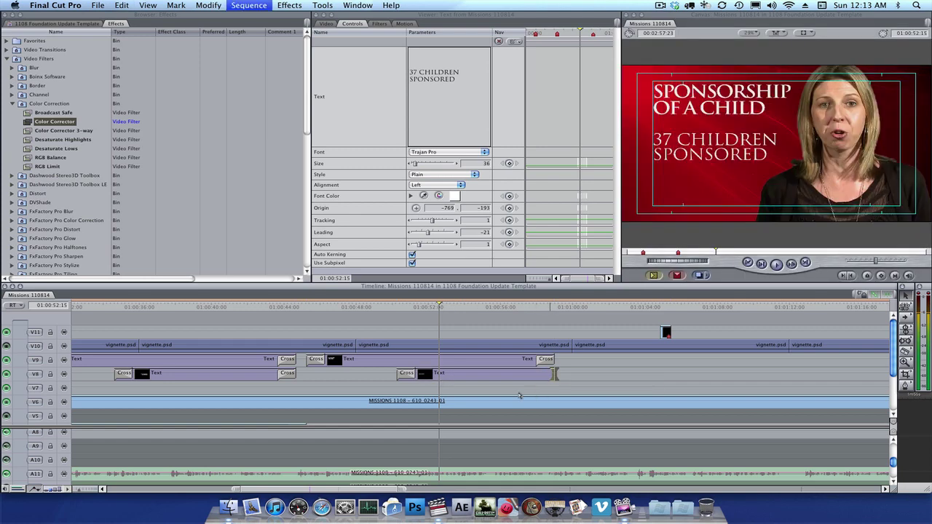
- Play the "37 CHILDREN SPONSORED" title's entrance and trim its start on V8 to 01:00:51:00
{"action": "left_click", "coordinate": [398, 307]}
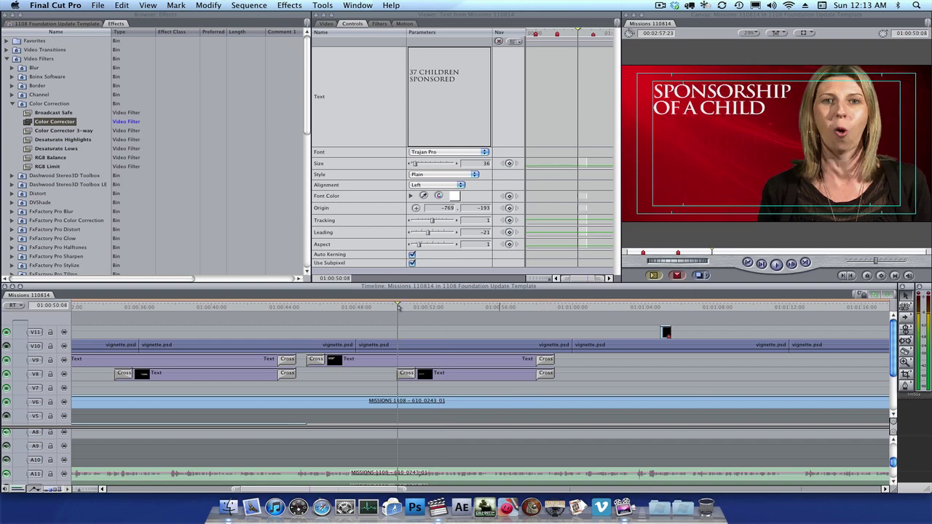
{"action": "key", "text": "Left"}
{"action": "key", "text": "space"}
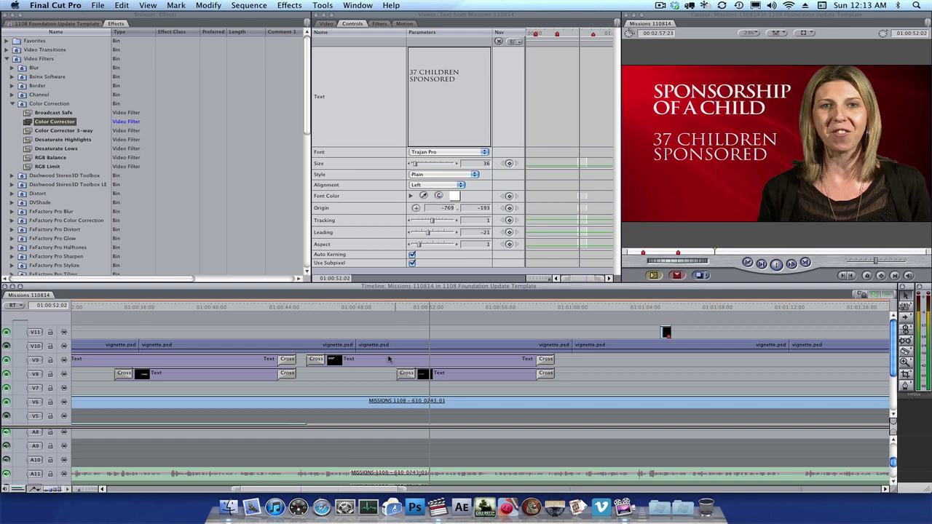
{"action": "left_click_drag", "start_coordinate": [397, 374], "coordinate": [410, 375]}
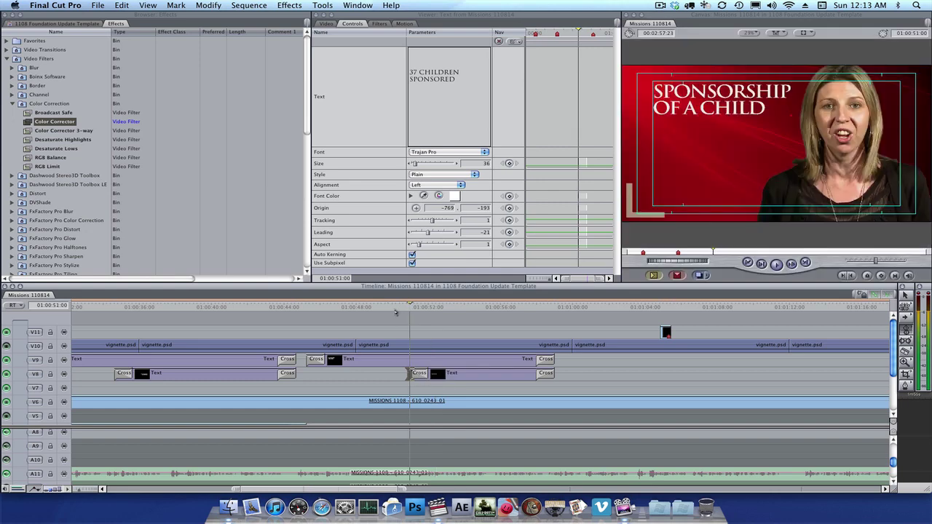
- Play the sequence from just before the V8 title's fade-in to 01:01:11:15 and remove the stray clip on V11
{"action": "left_click", "coordinate": [396, 310]}
{"action": "key", "text": "space"}
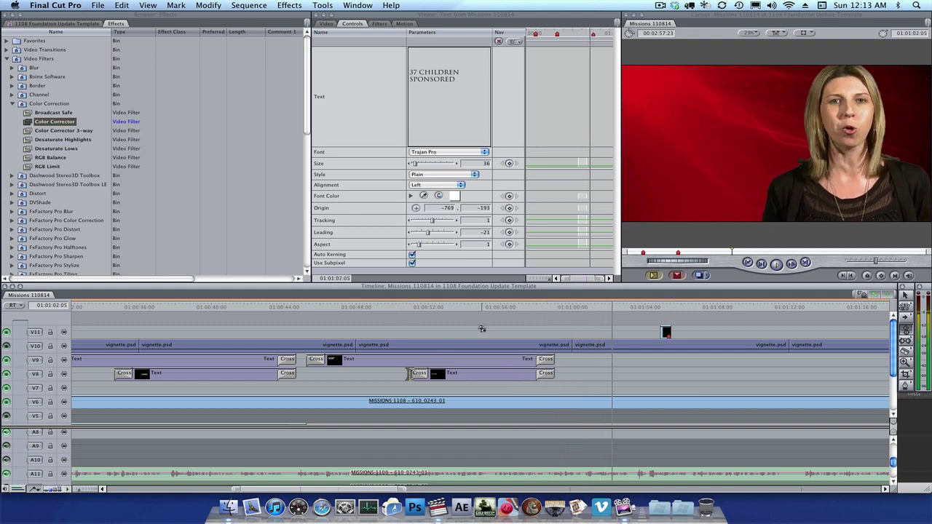
{"action": "key", "text": "space"}
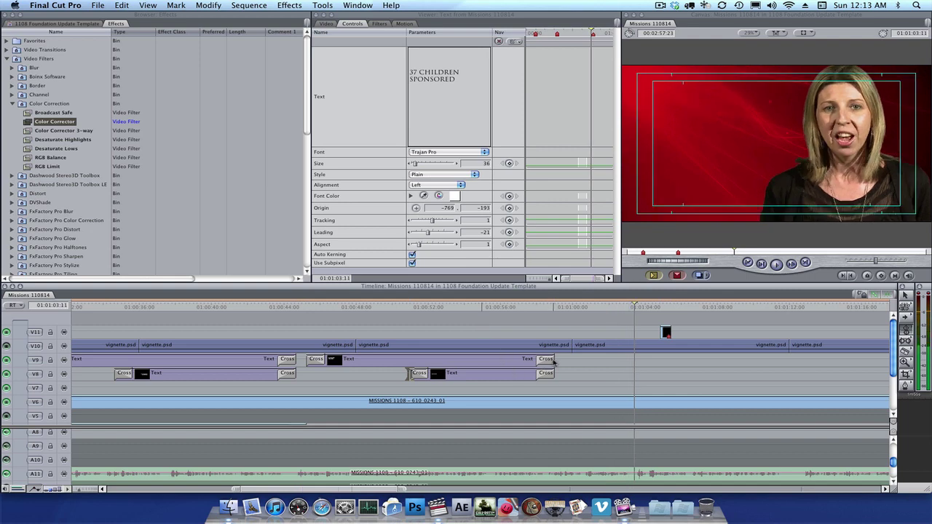
{"action": "key", "text": "space"}
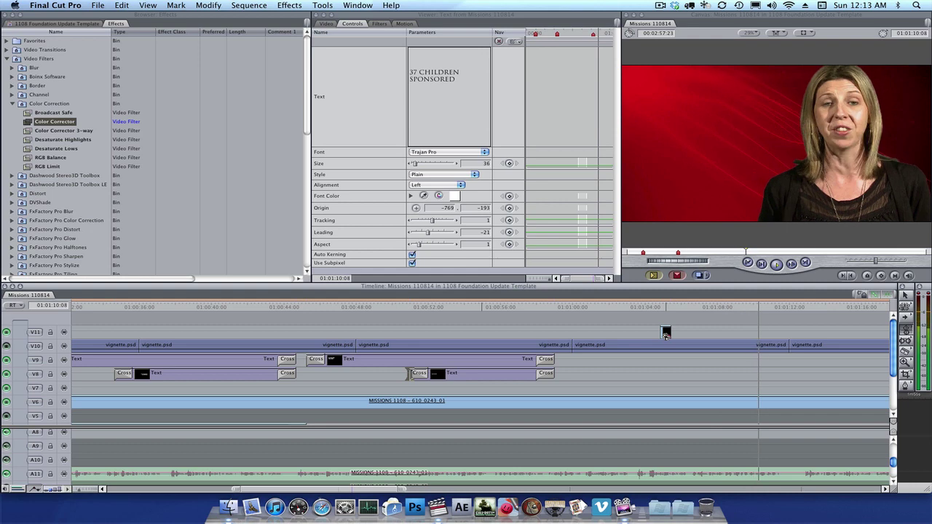
{"action": "key", "text": "space"}
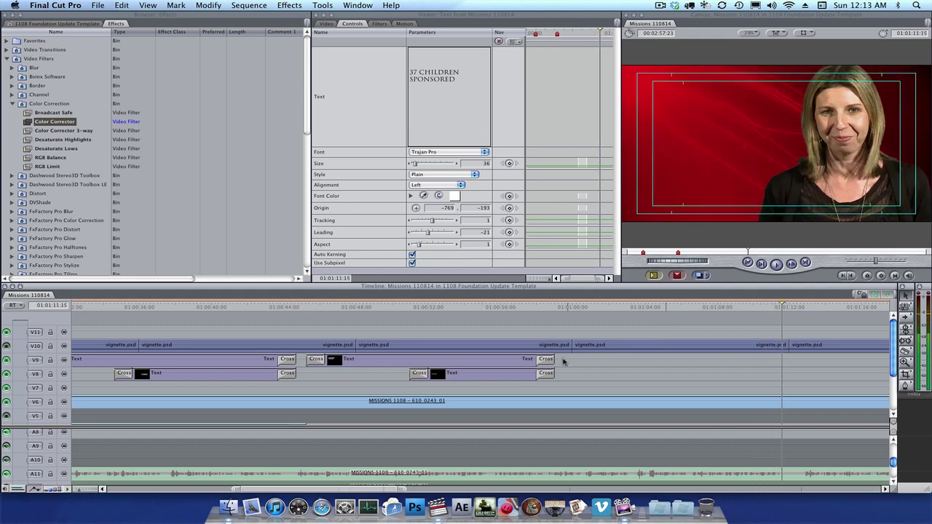
- Extend the ends of the V9 heading and the V8 "37 CHILDREN SPONSORED" title to 01:01:11:15
{"action": "key", "text": "r"}
{"action": "left_click_drag", "start_coordinate": [554, 359], "coordinate": [780, 365]}
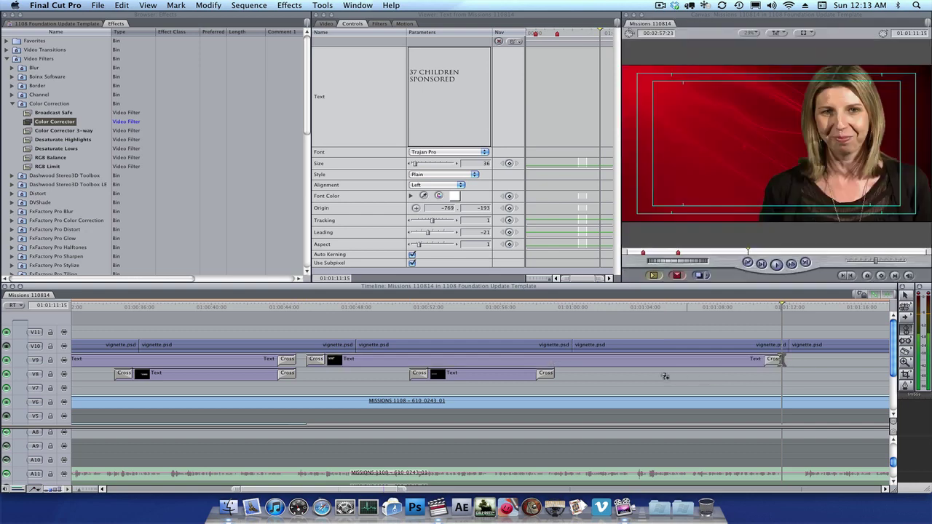
{"action": "left_click_drag", "start_coordinate": [556, 373], "coordinate": [780, 377]}
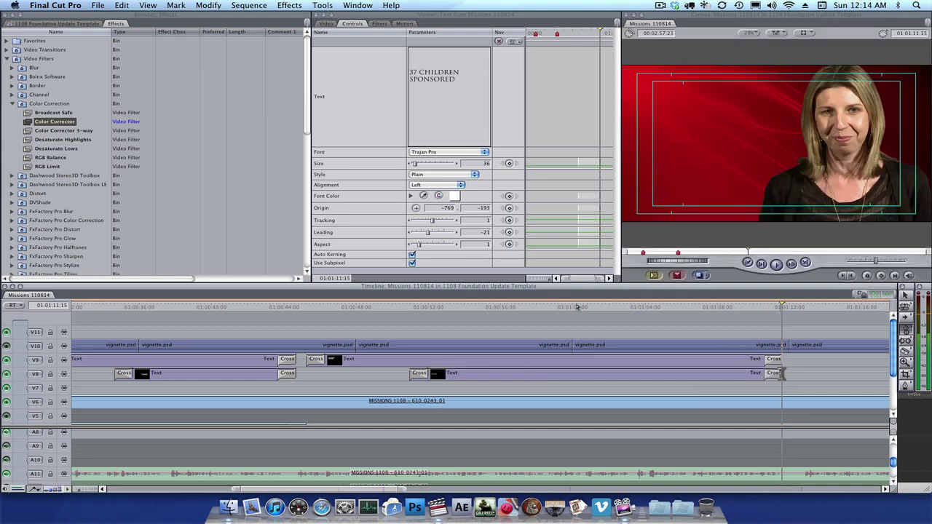
- Play from 01:01:00:05 to find the cue, then split the V8 title at 01:01:03:11 and add a cross dissolve at the cut
{"action": "left_click", "coordinate": [576, 306]}
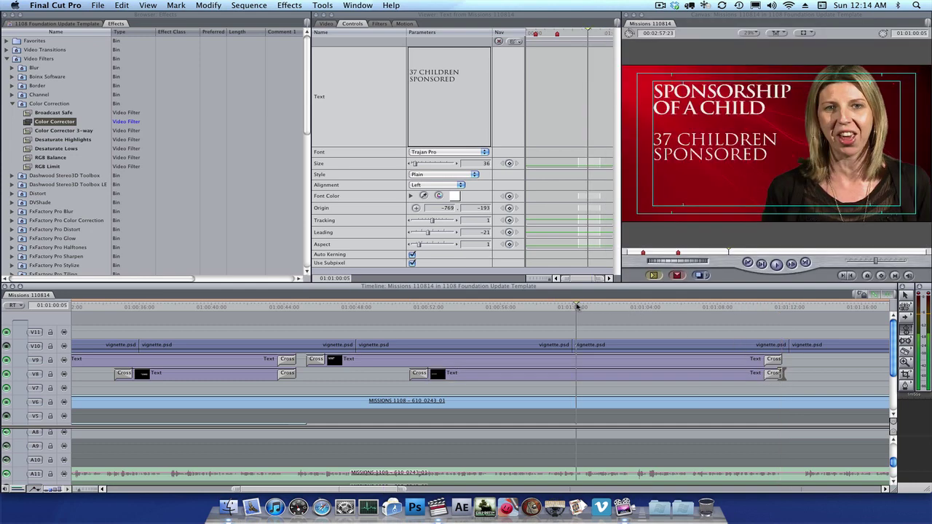
{"action": "key", "text": "space"}
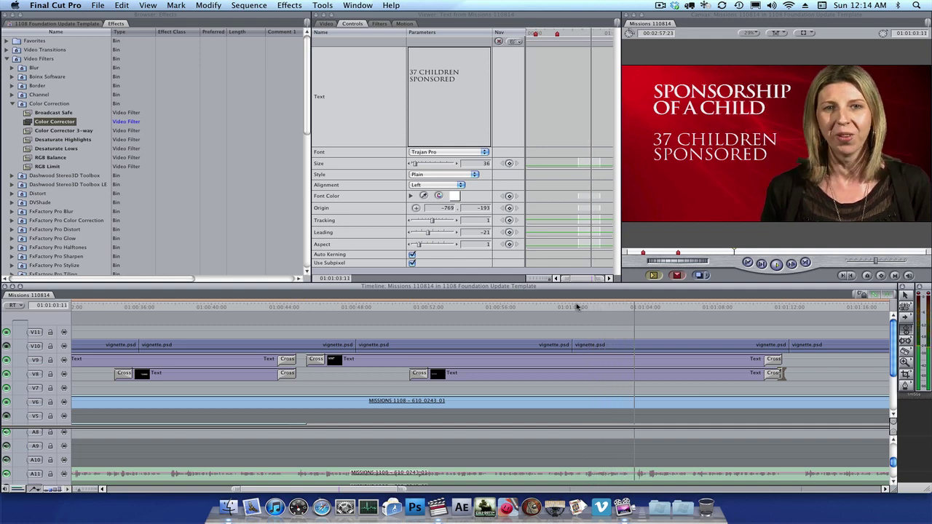
{"action": "key", "text": "space"}
{"action": "left_click", "coordinate": [635, 307]}
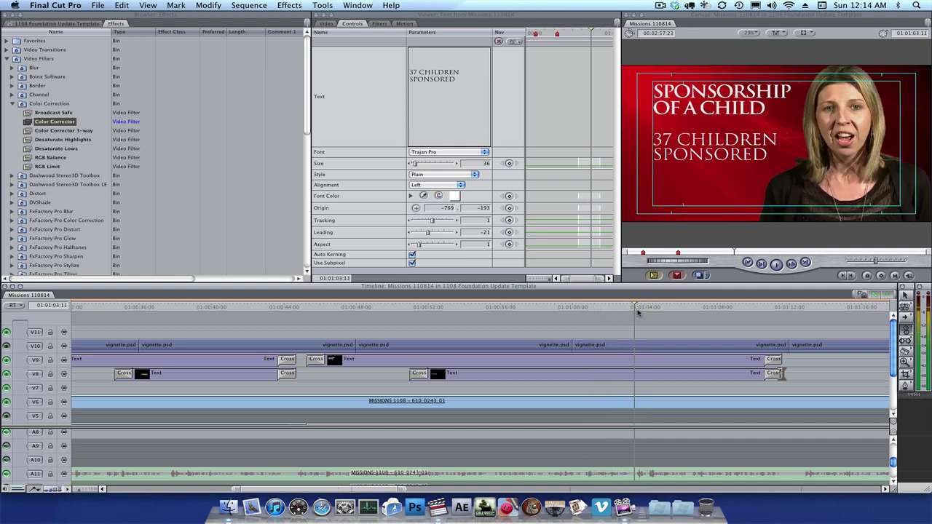
{"action": "key", "text": "ctrl+v"}
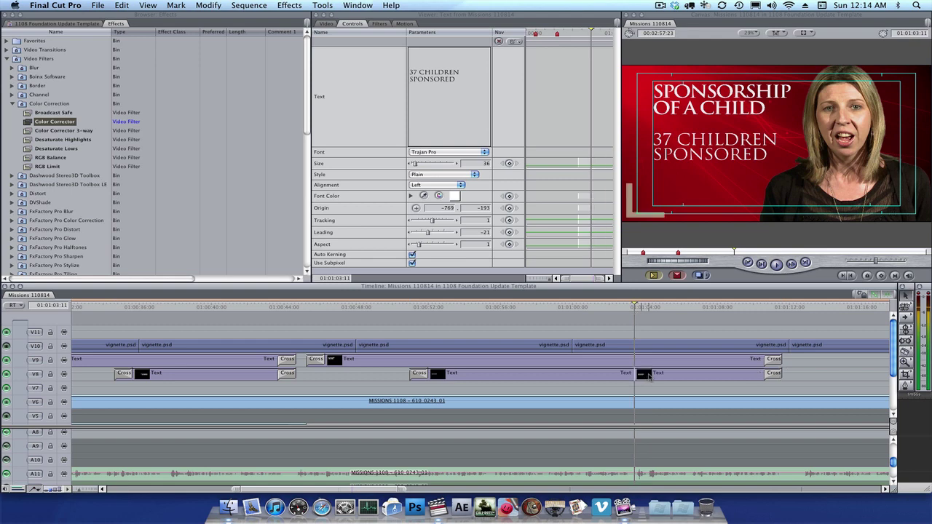
{"action": "key", "text": "super+t"}
- Replace the text of the V8 title after the cut with "4 MORE CHILDREN TO BE SPONSORED" and show it at 01:01:05:11
{"action": "left_click", "coordinate": [660, 376]}
{"action": "double_click", "coordinate": [661, 377]}
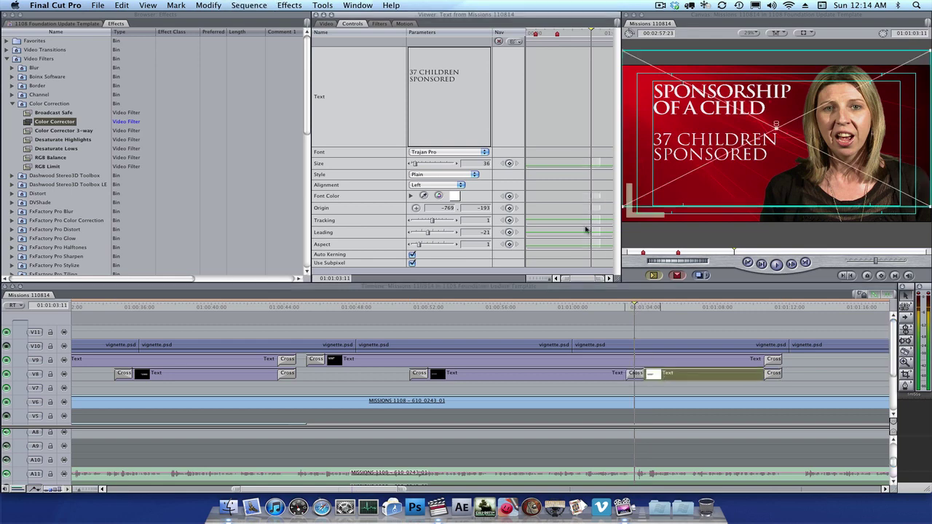
{"action": "left_click", "coordinate": [461, 84]}
{"action": "key", "text": "super+a"}
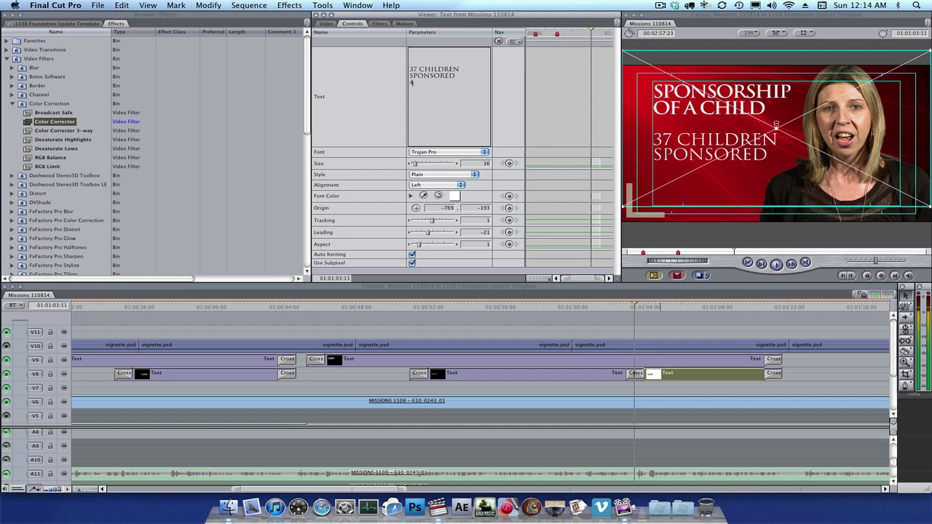
{"action": "key", "text": "Caps_Lock"}
{"action": "type", "text": "MORE CHILDREN TO BE SPONSORED"}
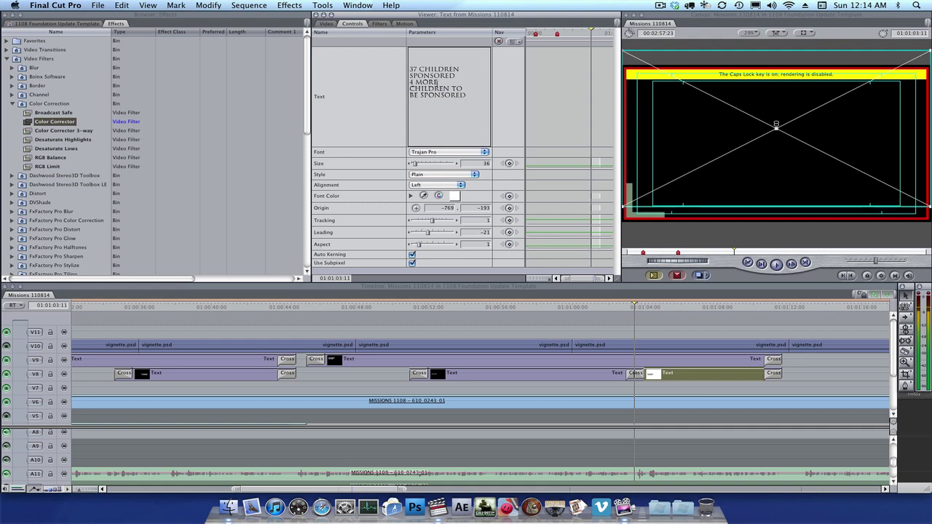
{"action": "key", "text": "BackSpace"}
{"action": "key", "text": "BackSpace"}
{"action": "key", "text": "BackSpace"}
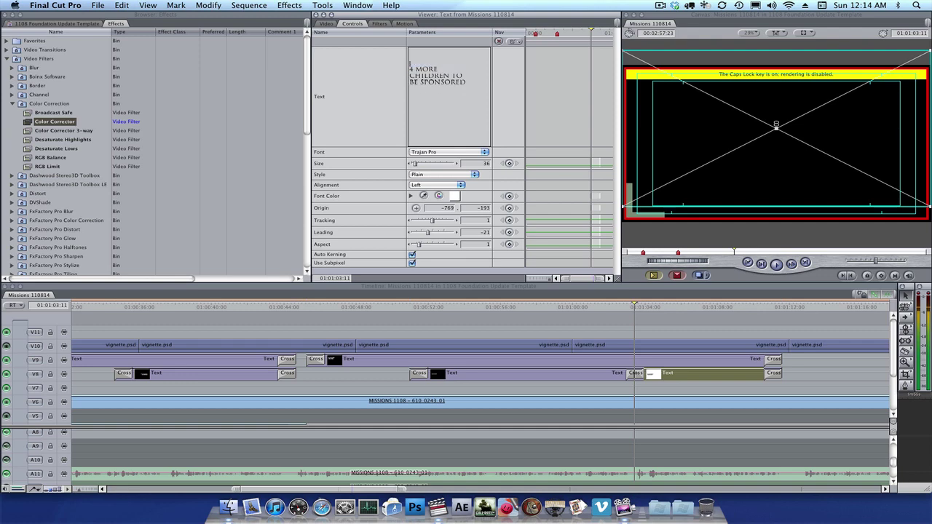
{"action": "left_click", "coordinate": [671, 311]}
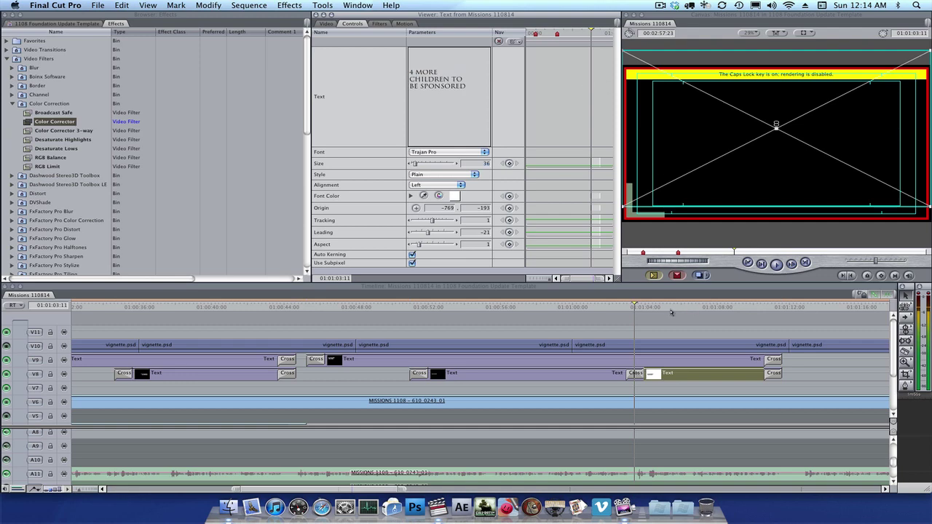
{"action": "key", "text": "Caps_Lock"}
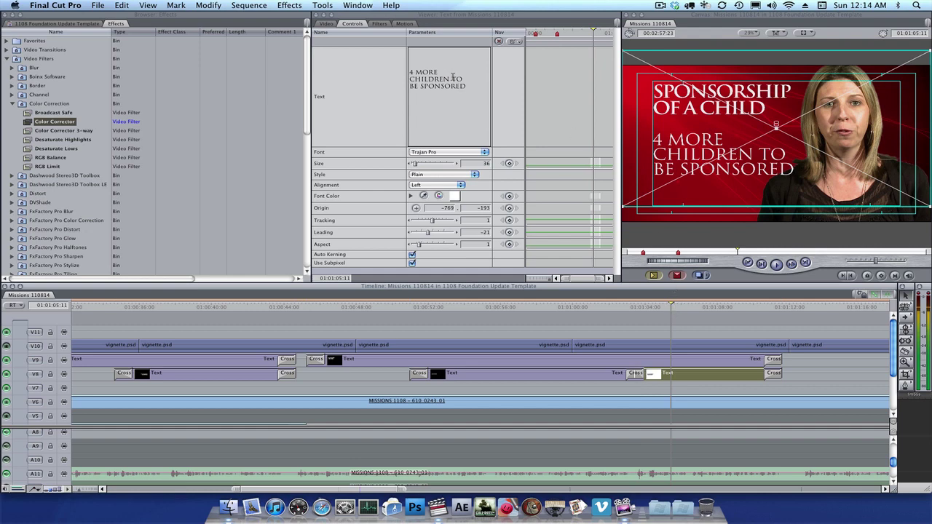
- Break the title into the lines "4 MORE", "CHILDREN", "TO BE" and "SPONSORED", and remove one blank line above it
{"action": "left_click", "coordinate": [450, 76]}
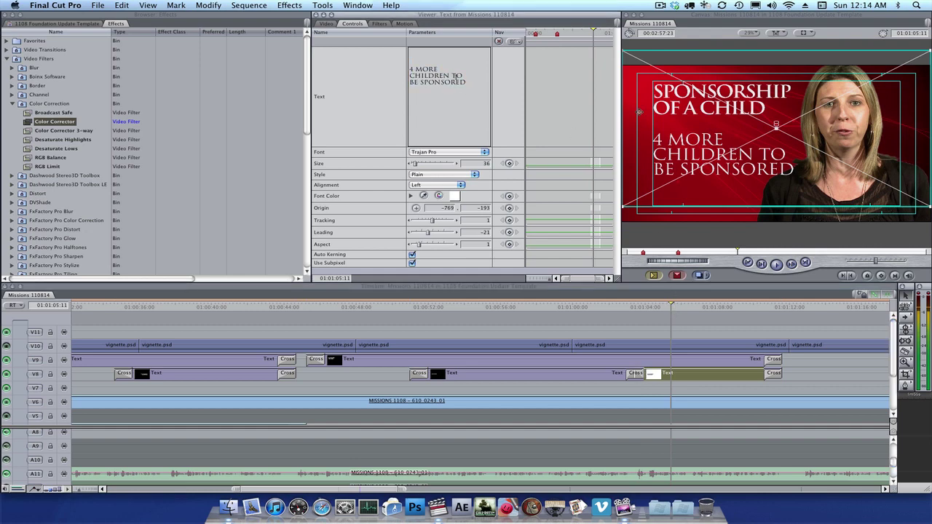
{"action": "key", "text": "Return"}
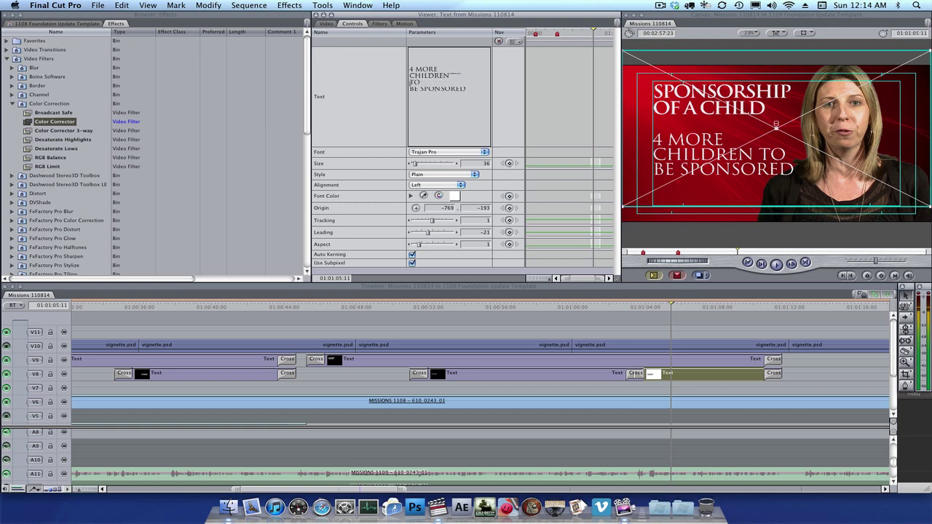
{"action": "key", "text": "BackSpace"}
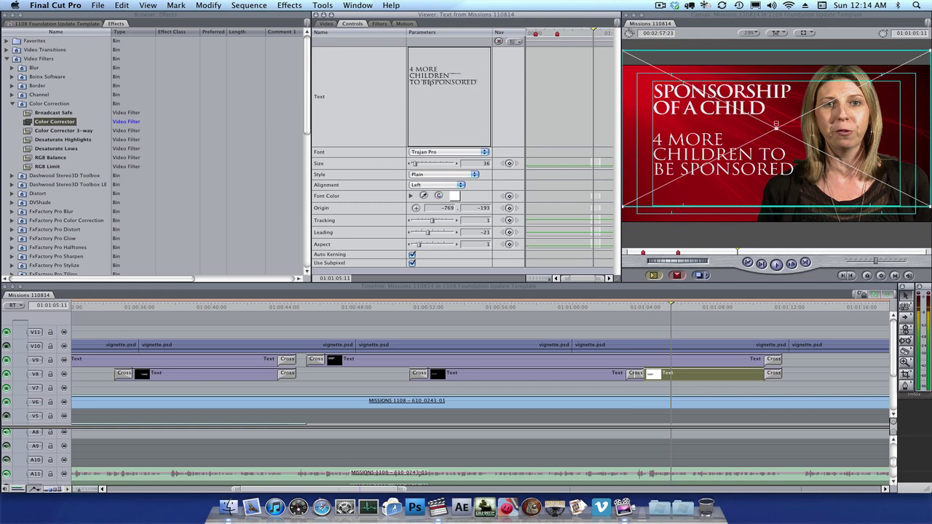
{"action": "key", "text": "Return"}
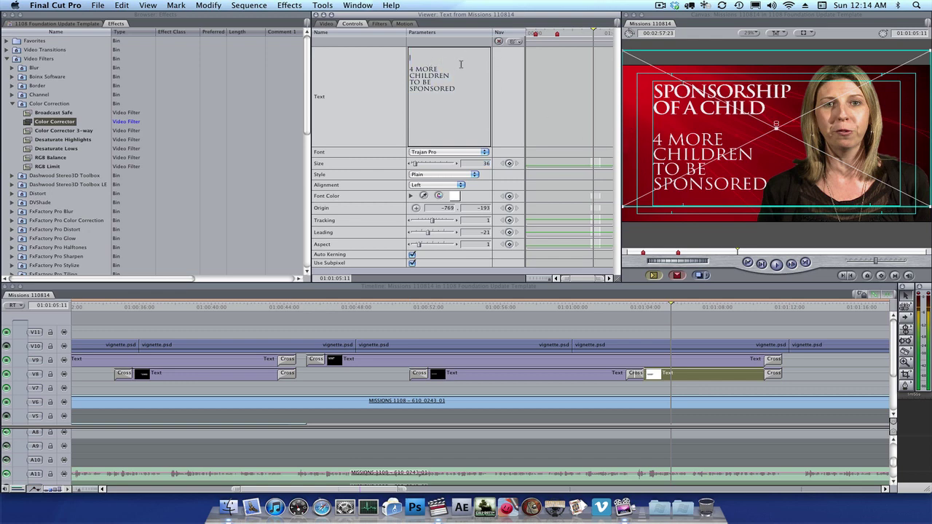
{"action": "key", "text": "Up"}
{"action": "key", "text": "Up"}
{"action": "key", "text": "Up"}
{"action": "key", "text": "Up"}
{"action": "key", "text": "BackSpace"}
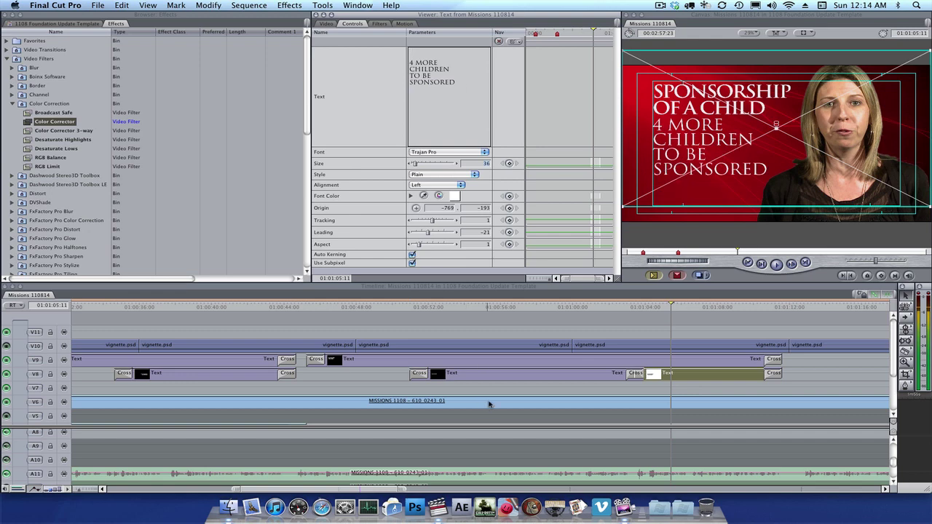
- Play back the change from the "37 CHILDREN SPONSORED" title to the "4 MORE CHILDREN" title, starting at 01:01:02:06
{"action": "left_click", "coordinate": [614, 307]}
{"action": "left_click", "coordinate": [614, 307]}
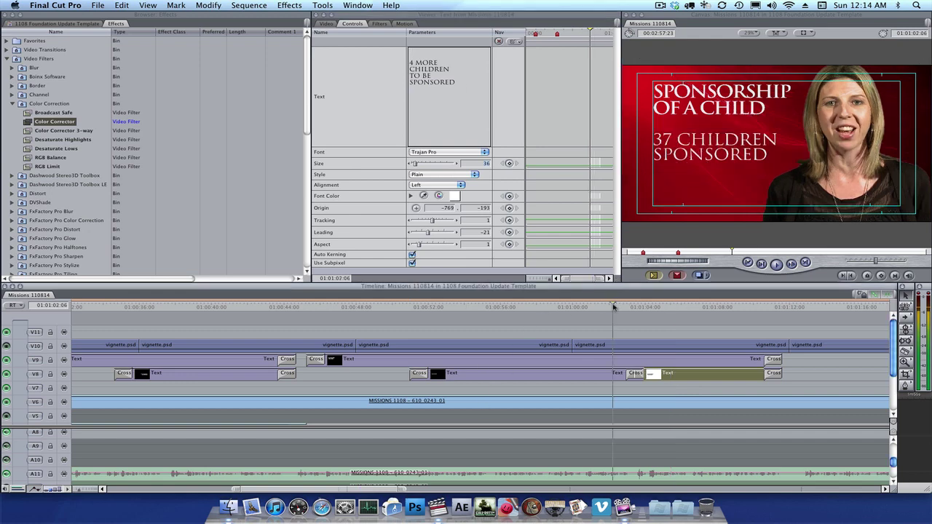
{"action": "key", "text": "space"}
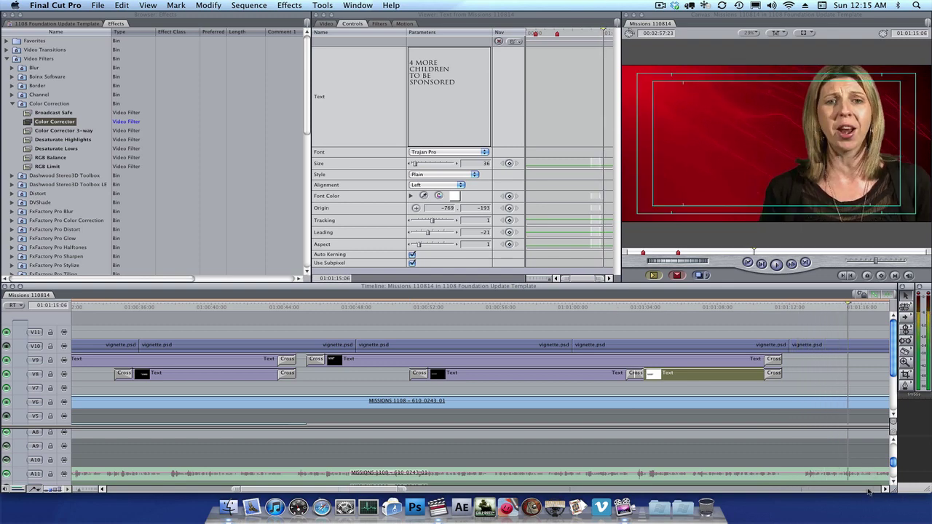
- Play the following section from 01:01:15:14 to 01:01:19:03, then show the next V9 title at 01:01:27:13
{"action": "left_click", "coordinate": [886, 489]}
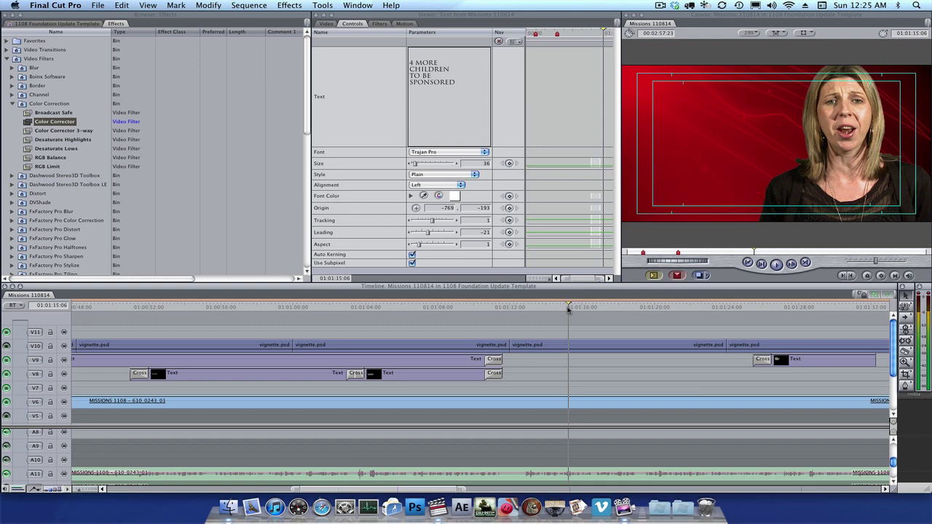
{"action": "left_click_drag", "start_coordinate": [588, 308], "coordinate": [626, 308]}
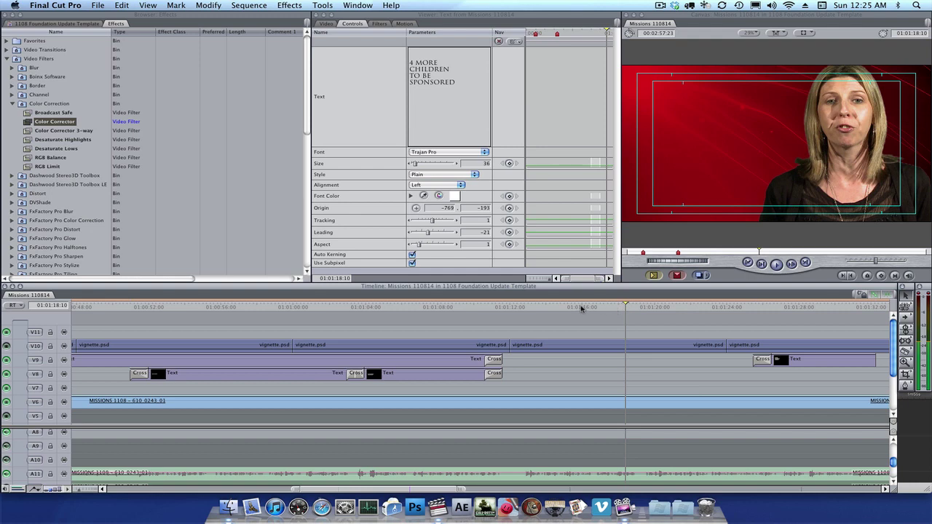
{"action": "left_click", "coordinate": [575, 308]}
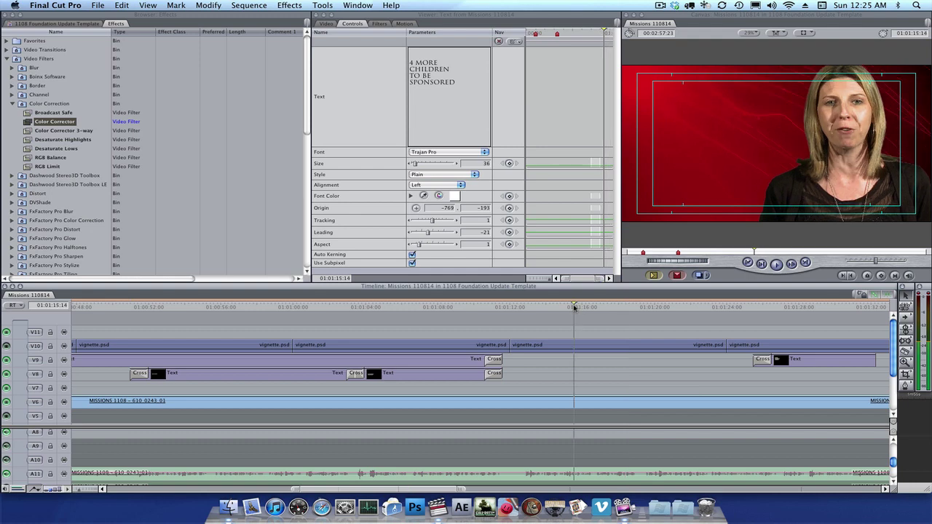
{"action": "key", "text": "space"}
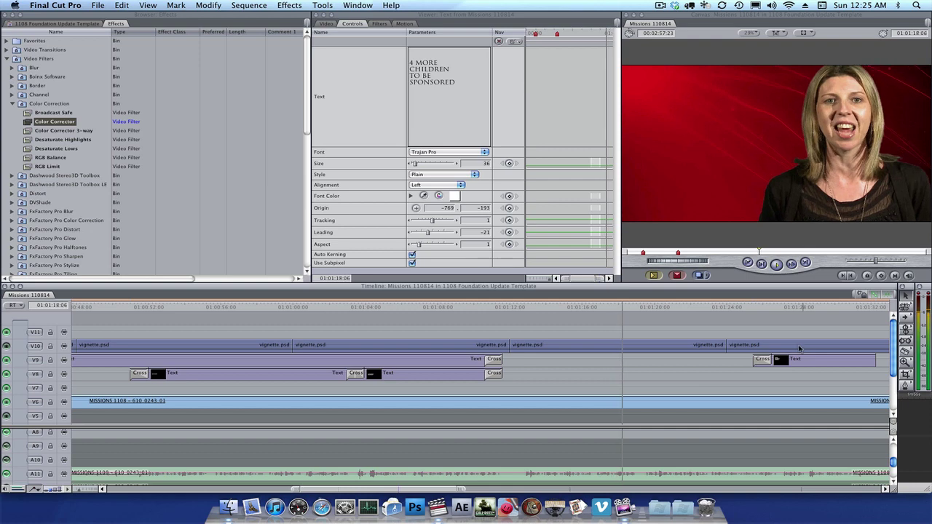
{"action": "key", "text": "space"}
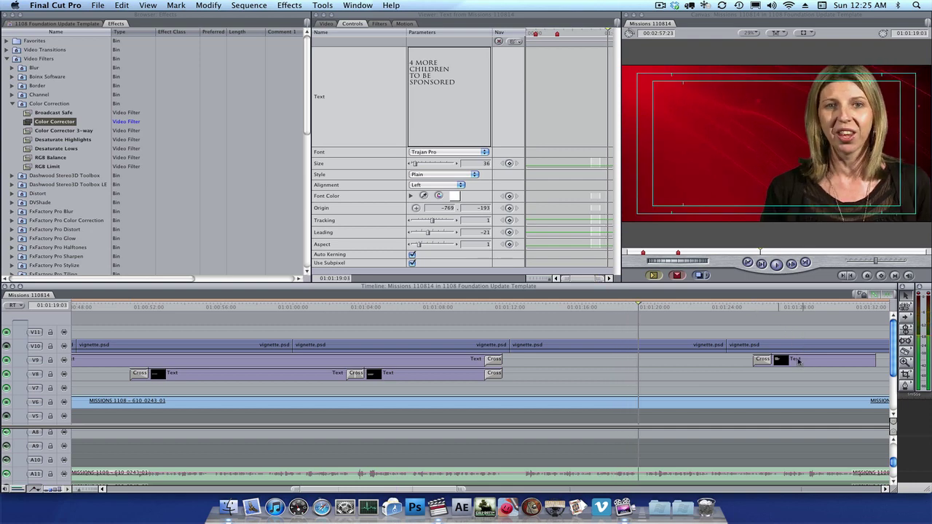
{"action": "left_click", "coordinate": [790, 306]}
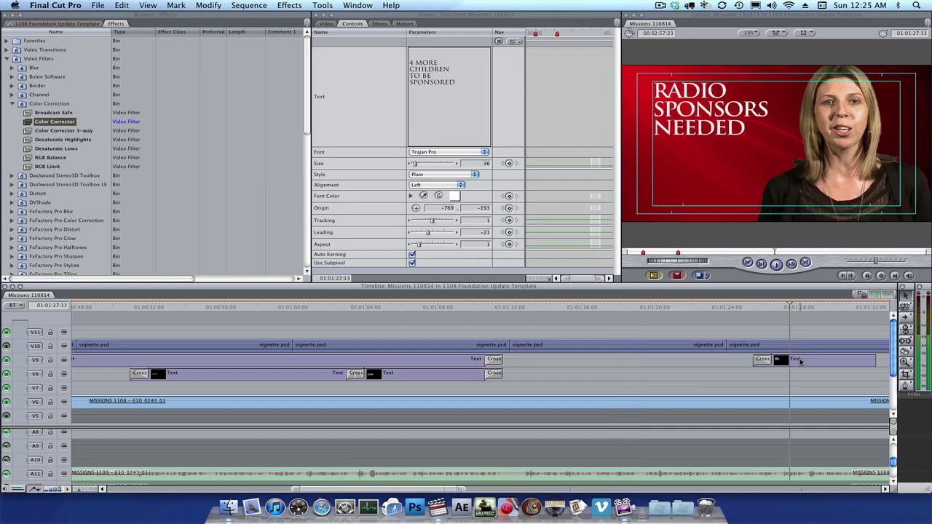
- Move the "RADIO SPONSORS NEEDED" title on V9 earlier so it starts just after 01:01:12:08, and play back the passage to match the speech
{"action": "left_click_drag", "start_coordinate": [806, 364], "coordinate": [581, 359]}
{"action": "left_click", "coordinate": [515, 307]}
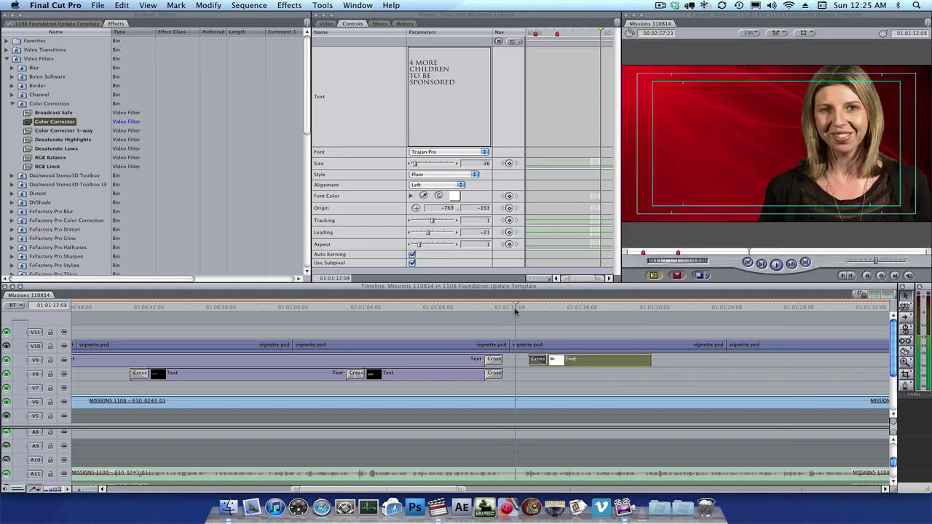
{"action": "key", "text": "space"}
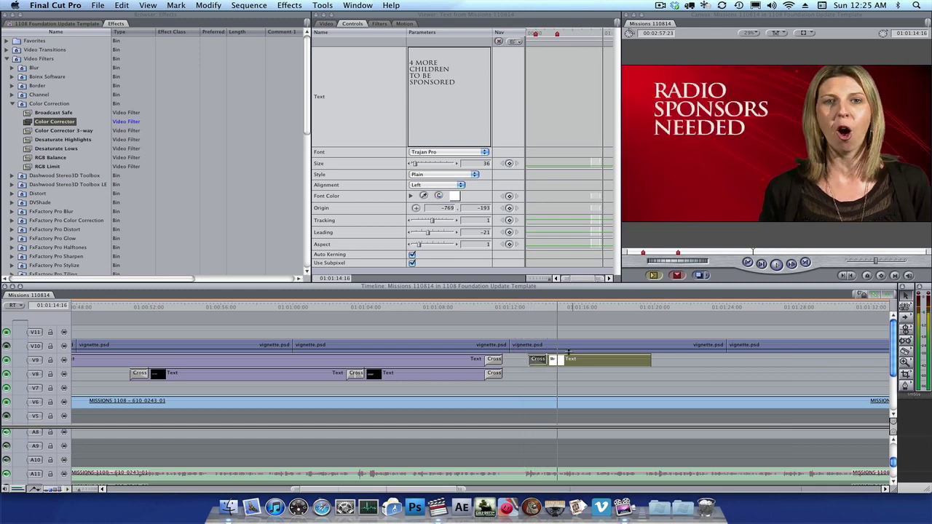
{"action": "left_click_drag", "start_coordinate": [572, 360], "coordinate": [562, 362]}
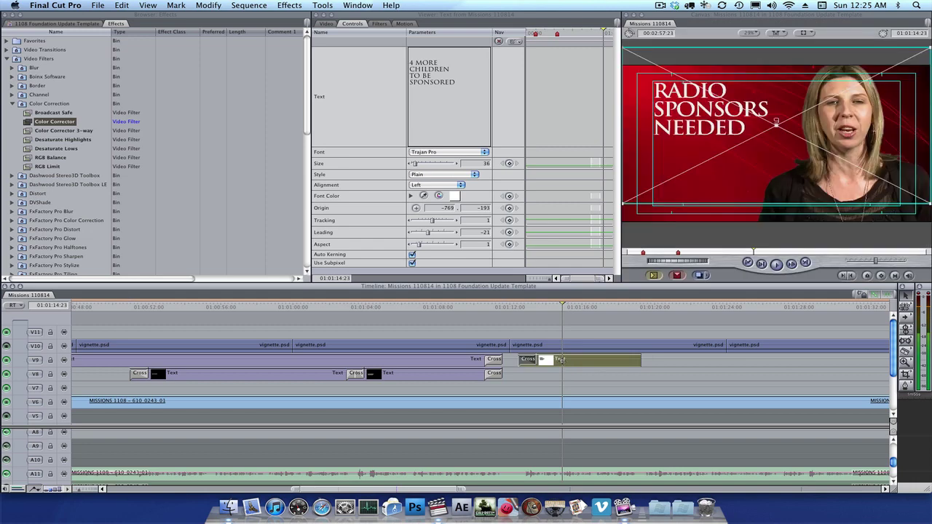
- Replace the moved title's text with the three lines "RUSSIA", "MISSIONS" and "TRIP"
{"action": "double_click", "coordinate": [562, 362]}
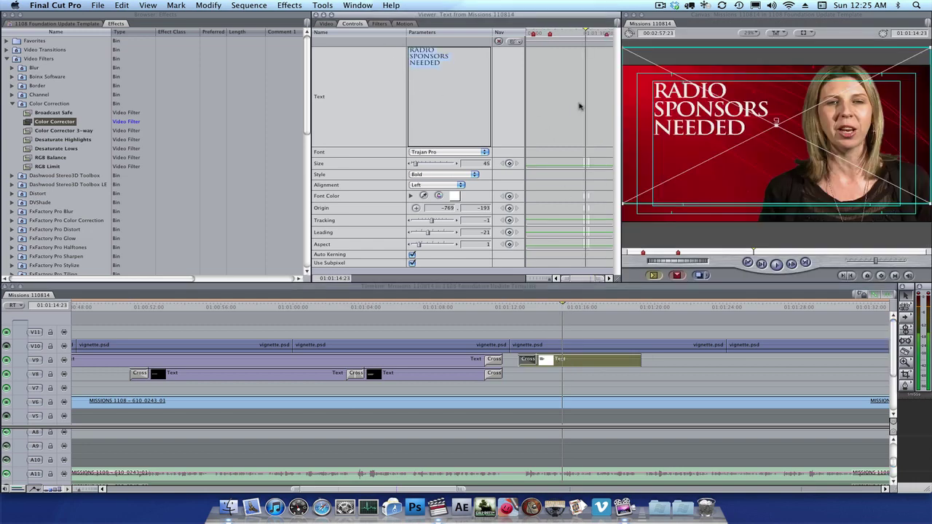
{"action": "type", "text": "RUSSIA MISSIONS TRIP"}
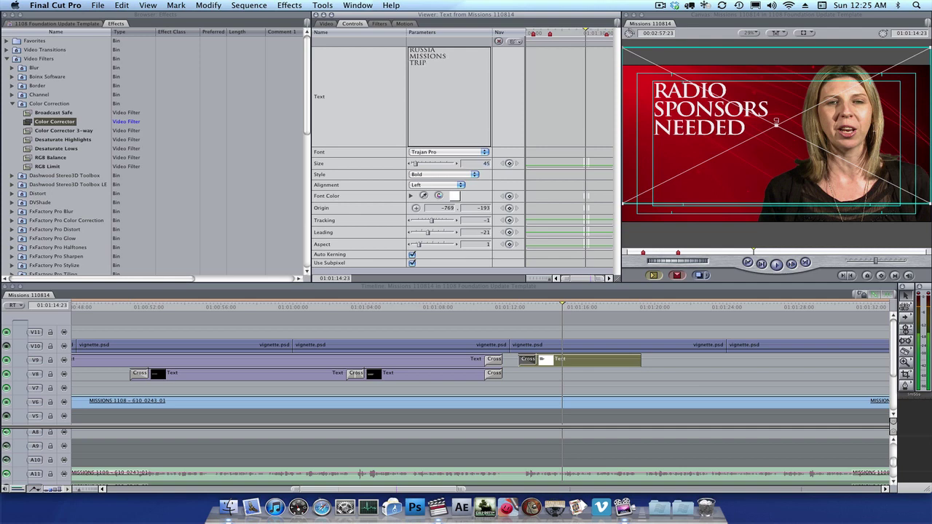
{"action": "key", "text": "Caps_Lock"}
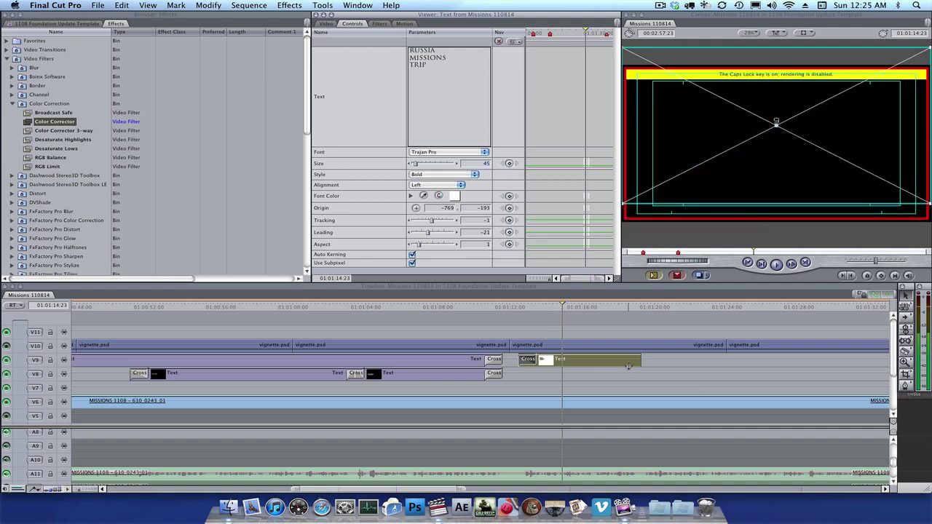
{"action": "key", "text": "Caps_Lock"}
- Play on through the speech, extend the end of the "RUSSIA MISSIONS TRIP" title to 01:01:40:10 and add a Cross Dissolve there
{"action": "key", "text": "space"}
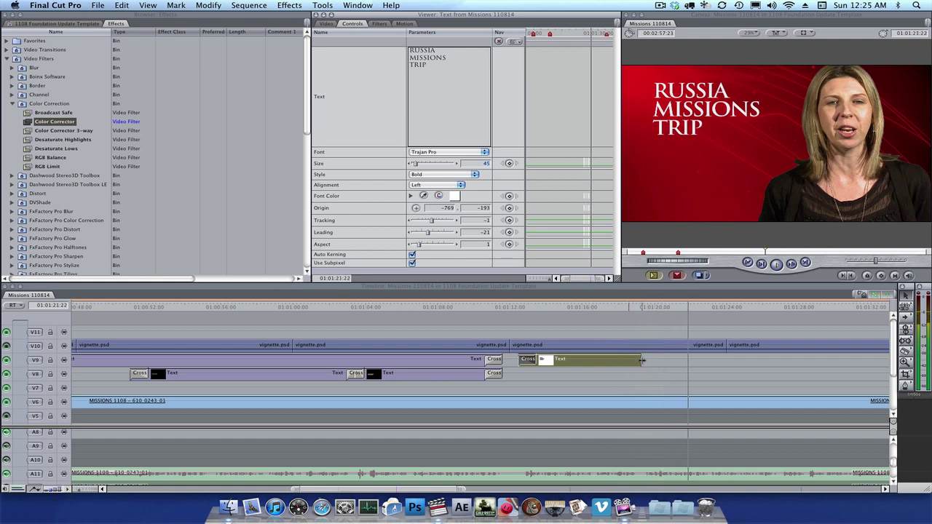
{"action": "scroll", "coordinate": [344, 404], "scroll_direction": "right", "scroll_amount": 10}
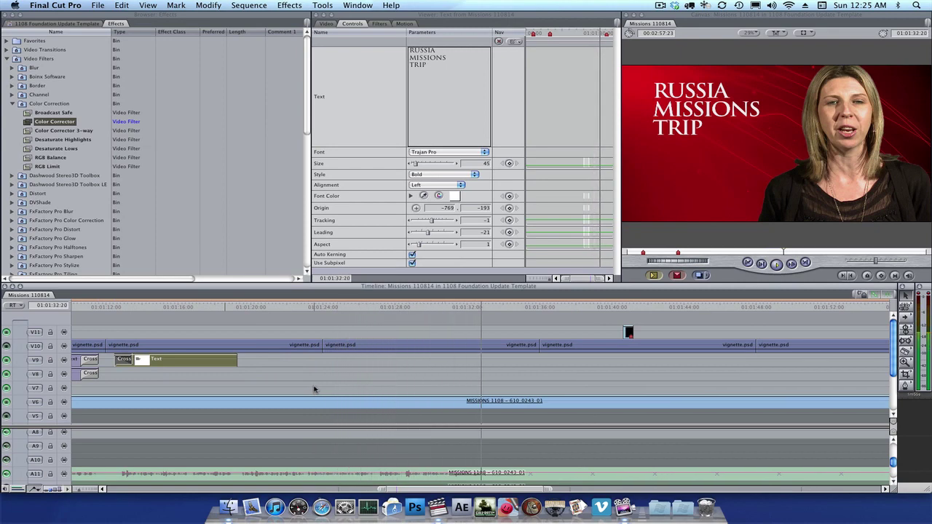
{"action": "key", "text": "space"}
{"action": "key", "text": "Caps_Lock"}
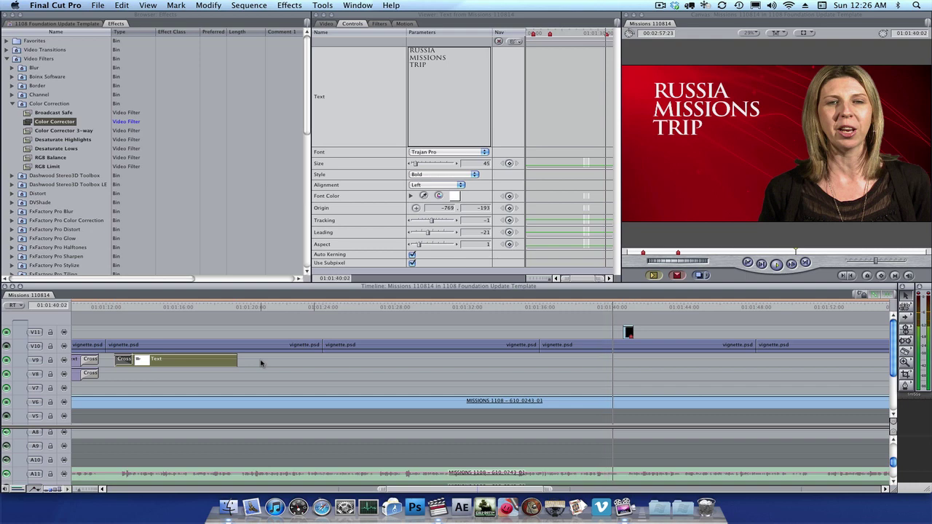
{"action": "key", "text": "space"}
{"action": "left_click_drag", "start_coordinate": [236, 359], "coordinate": [617, 358]}
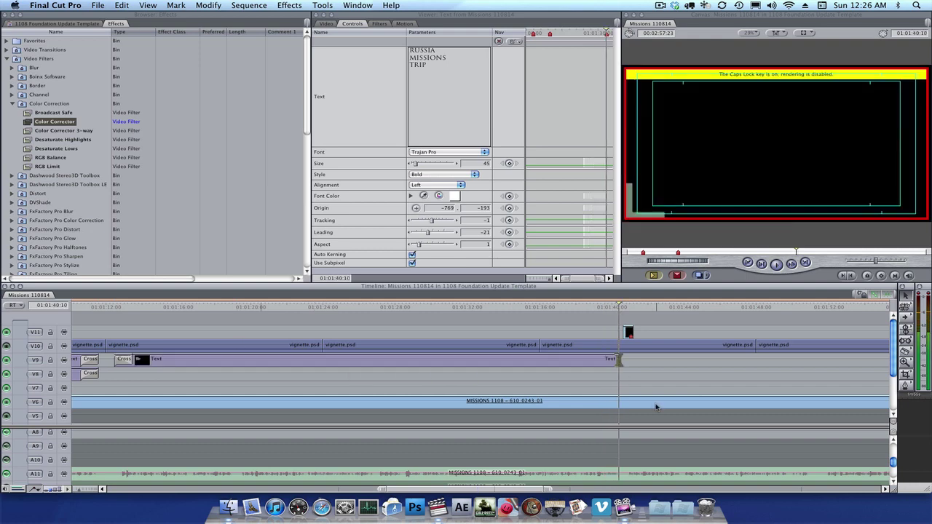
{"action": "key", "text": "Caps_Lock"}
- Extend the end of the "RUSSIA MISSIONS TRIP" title to 01:01:51:11 and play back its fade-out from 01:01:49:16
{"action": "key", "text": "space"}
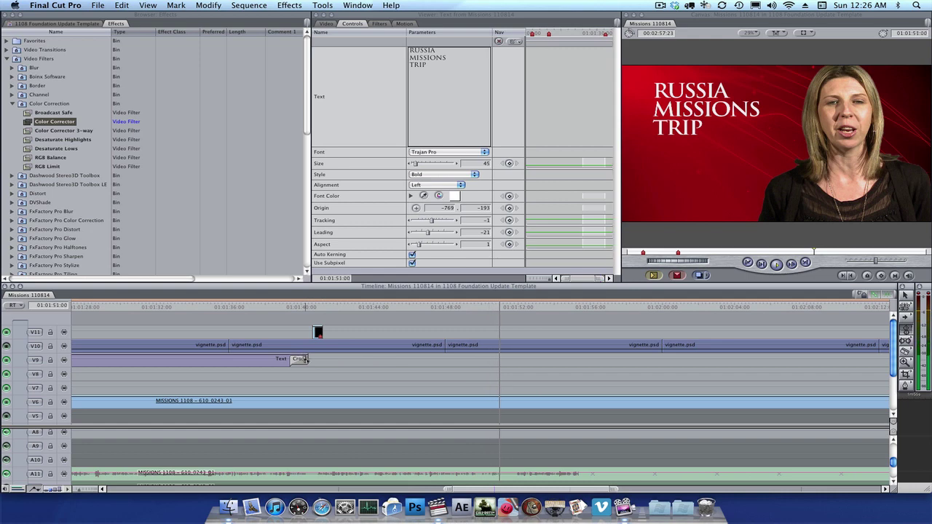
{"action": "left_click_drag", "start_coordinate": [308, 360], "coordinate": [508, 360]}
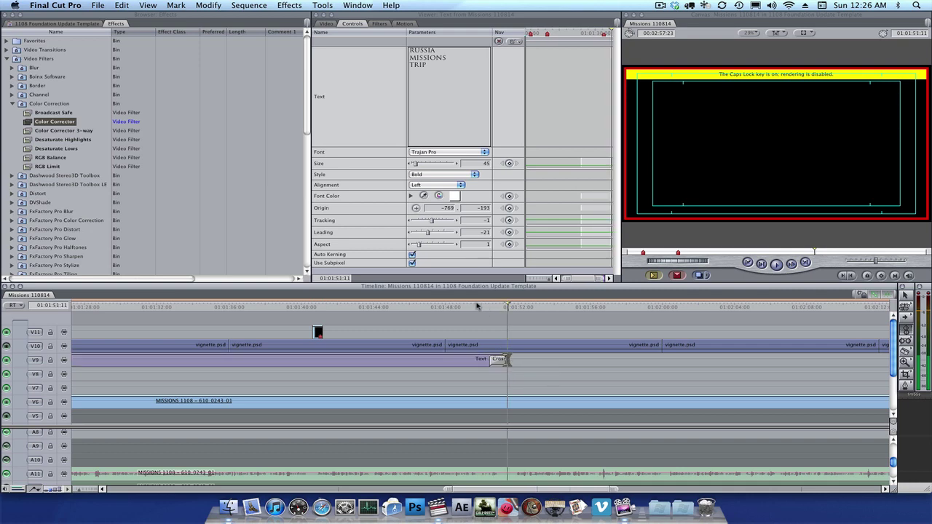
{"action": "left_click", "coordinate": [477, 306]}
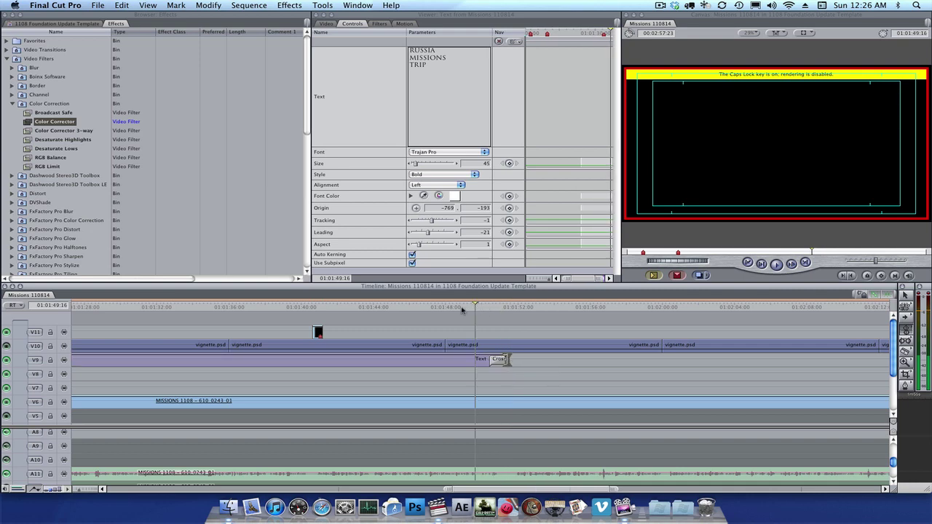
{"action": "key", "text": "space"}
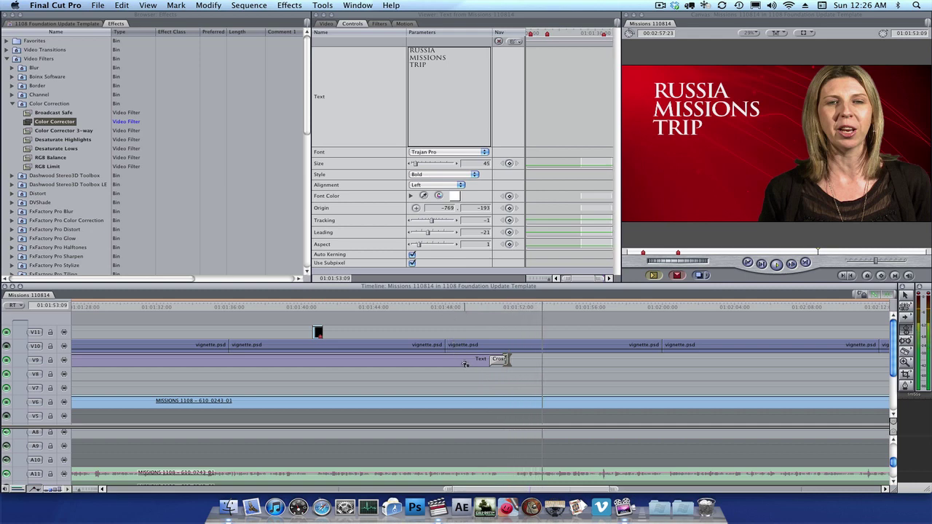
- Open the text settings of the "RUSSIA MISSIONS TRIP" title and add "2011" as a fourth line
{"action": "key", "text": "Caps_Lock"}
{"action": "double_click", "coordinate": [439, 362]}
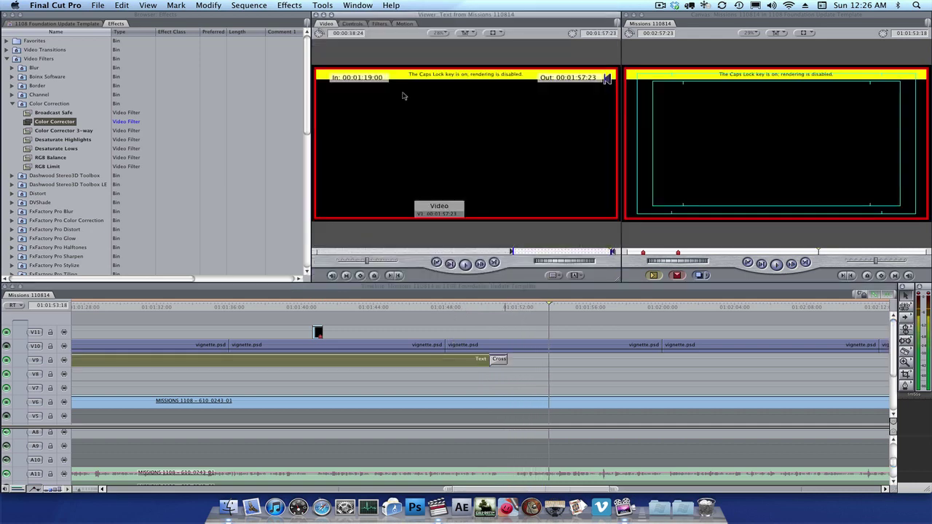
{"action": "left_click", "coordinate": [353, 23]}
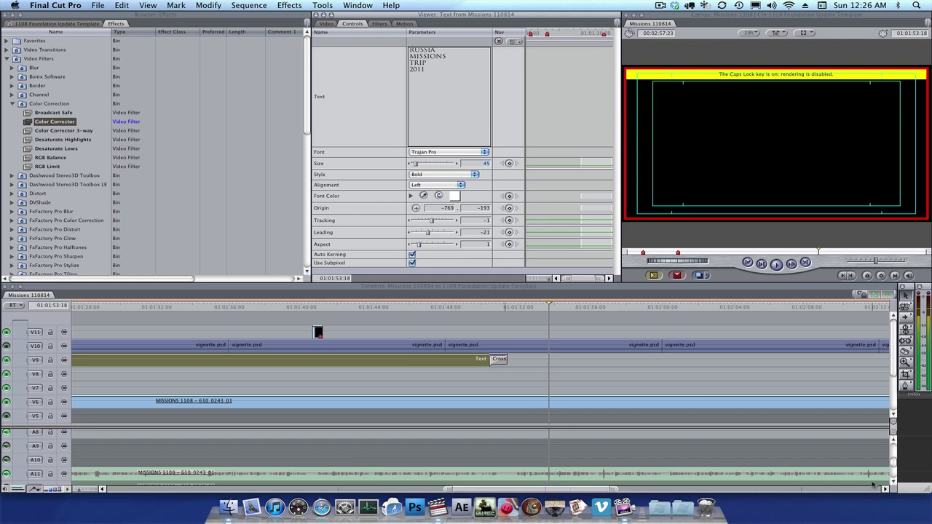
- Examine the closing titles near the end of the sequence at 01:02:44:05
{"action": "key", "text": "alt+minus"}
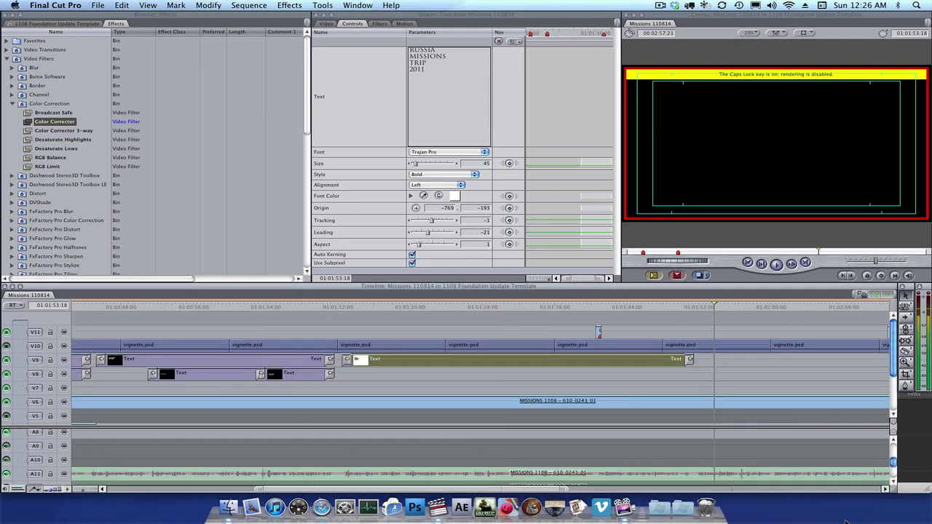
{"action": "left_click", "coordinate": [886, 489]}
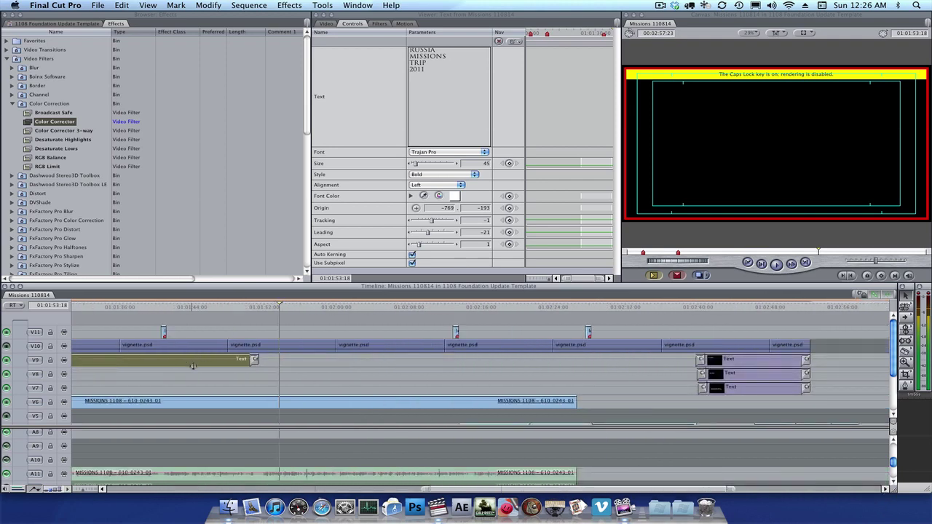
{"action": "left_click", "coordinate": [736, 306]}
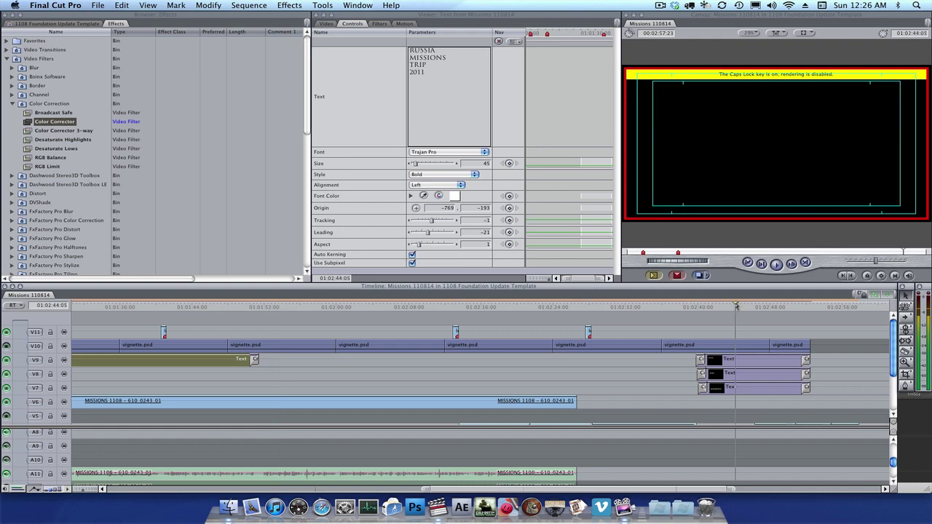
{"action": "key", "text": "Caps_Lock"}
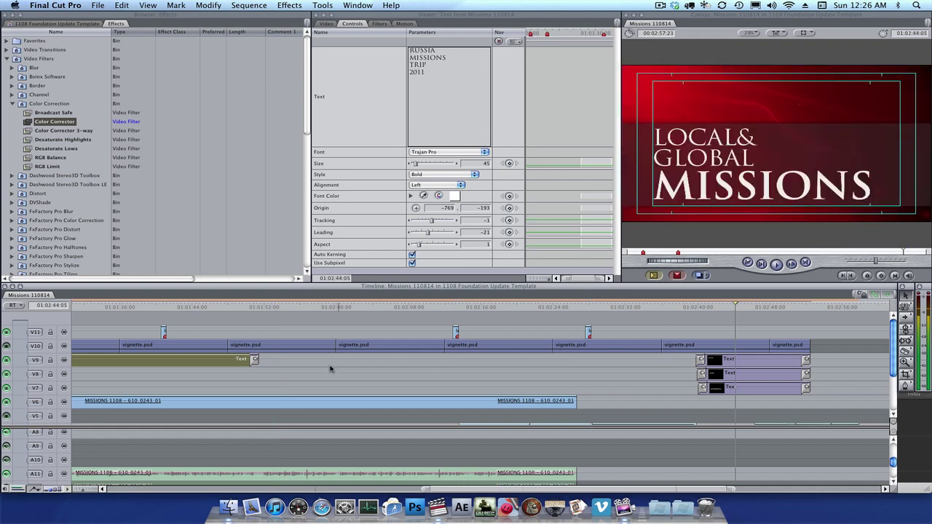
- Copy the "CHRISTIAN RADIO STATION" title on V9 to just after the Russia missions title and show it at 01:01:52:07
{"action": "key", "text": "shift+z"}
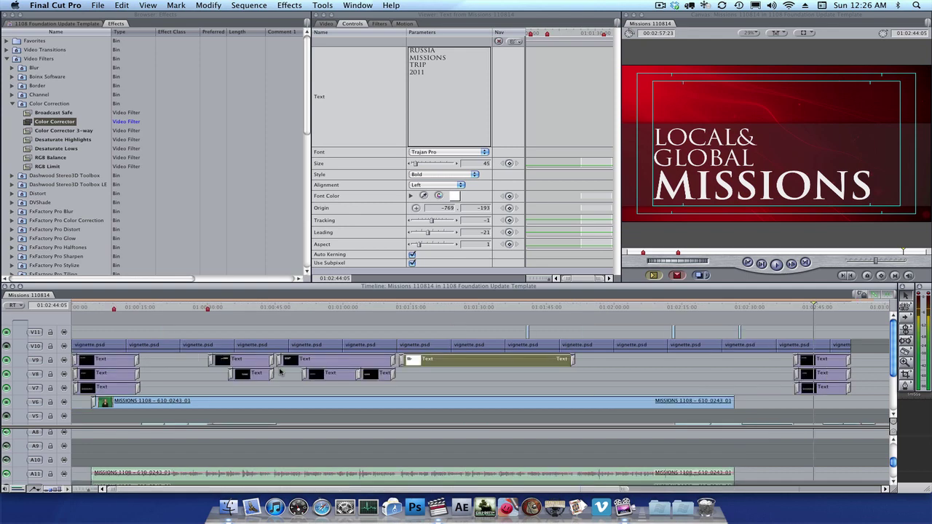
{"action": "left_click", "coordinate": [247, 361]}
{"action": "left_click_drag", "start_coordinate": [226, 364], "coordinate": [597, 361]}
{"action": "left_click", "coordinate": [585, 306]}
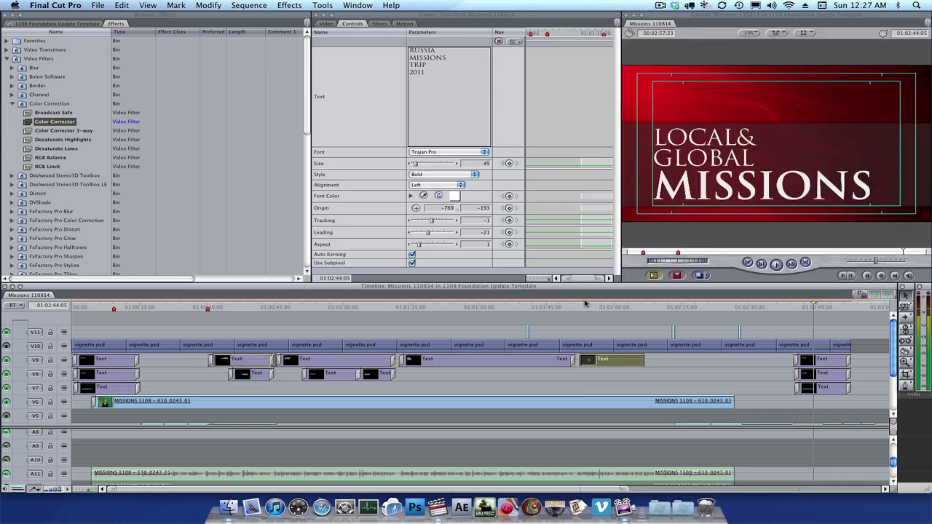
{"action": "left_click", "coordinate": [579, 306]}
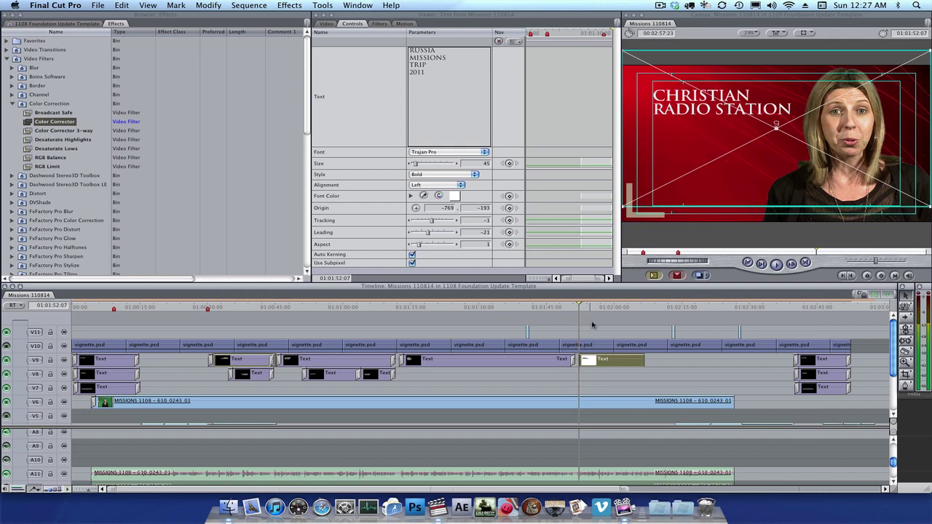
- Extend the start of the copied title slightly earlier and add a Cross Dissolve to its beginning
{"action": "key", "text": "super+equal"}
{"action": "key", "text": "super+equal"}
{"action": "key", "text": "super+equal"}
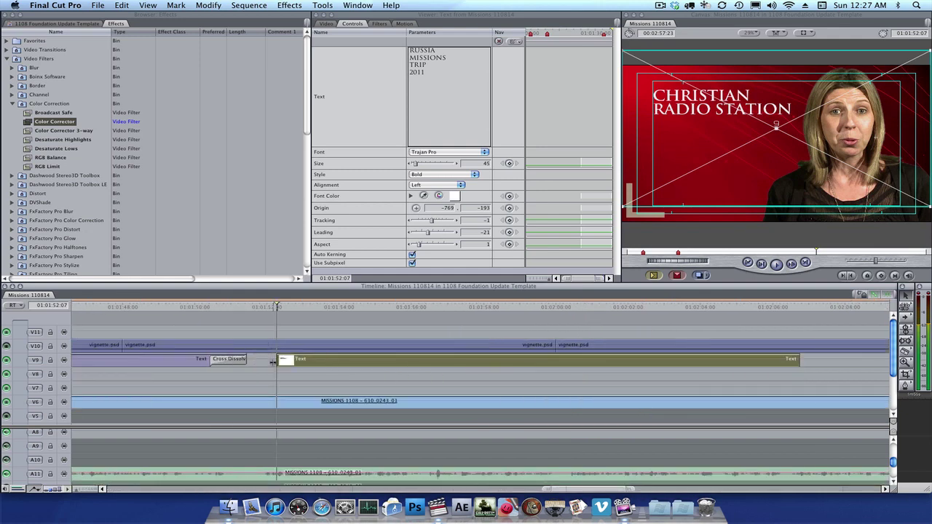
{"action": "mouse_move", "coordinate": [275, 360]}
{"action": "left_mouse_down"}
{"action": "mouse_move", "coordinate": [255, 360]}
{"action": "mouse_move", "coordinate": [265, 361]}
{"action": "left_mouse_up"}
{"action": "key", "text": "super+t"}
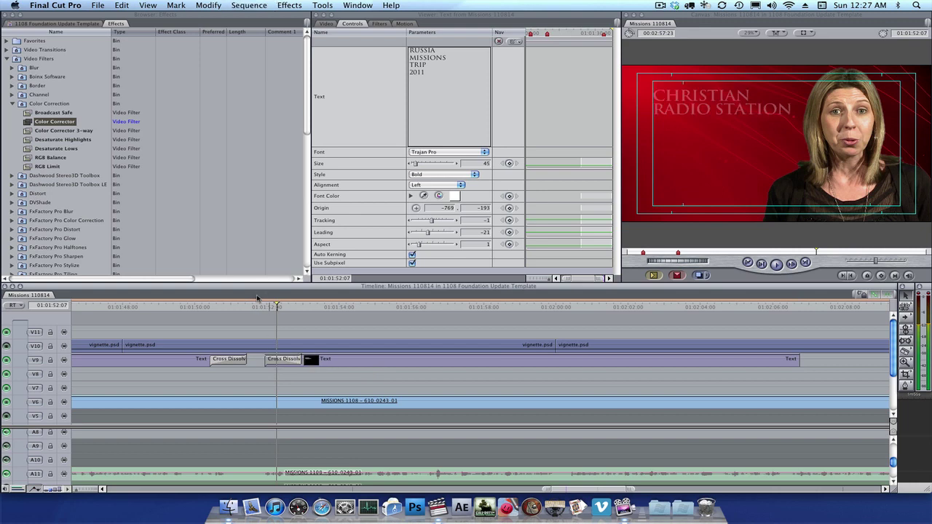
- Play from 01:01:51:18, then replace the copied title's text with the lines "WEST TIMOR", "NOODLE", "MAKING", "MICRO", "BUSINESS" at size 43
{"action": "left_click", "coordinate": [256, 306]}
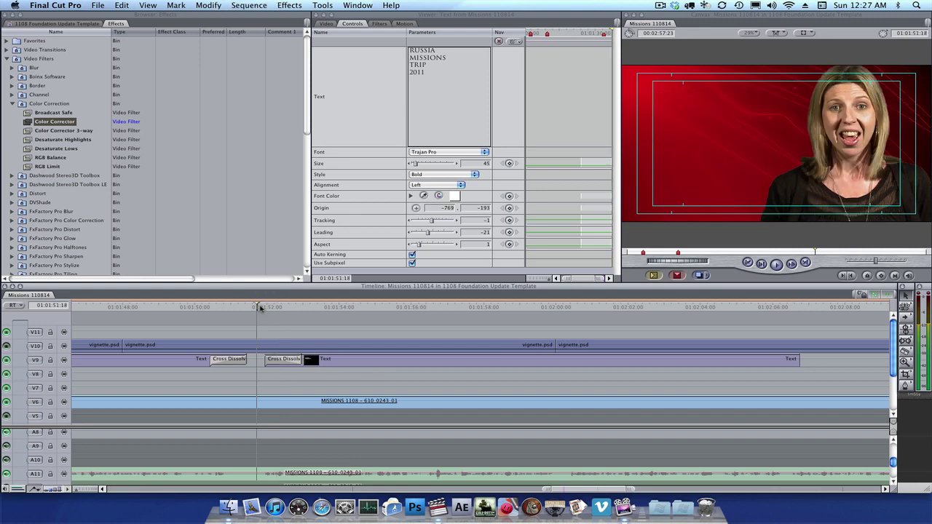
{"action": "key", "text": "space"}
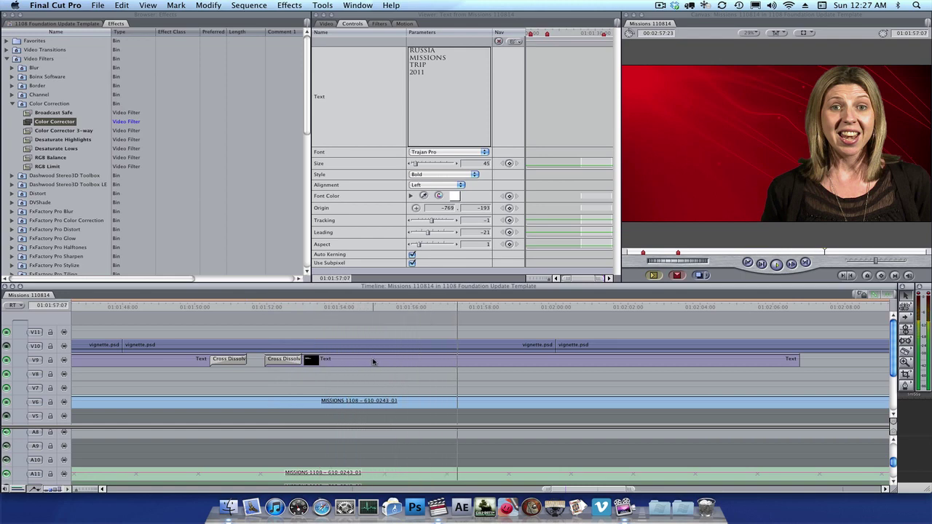
{"action": "double_click", "coordinate": [450, 362]}
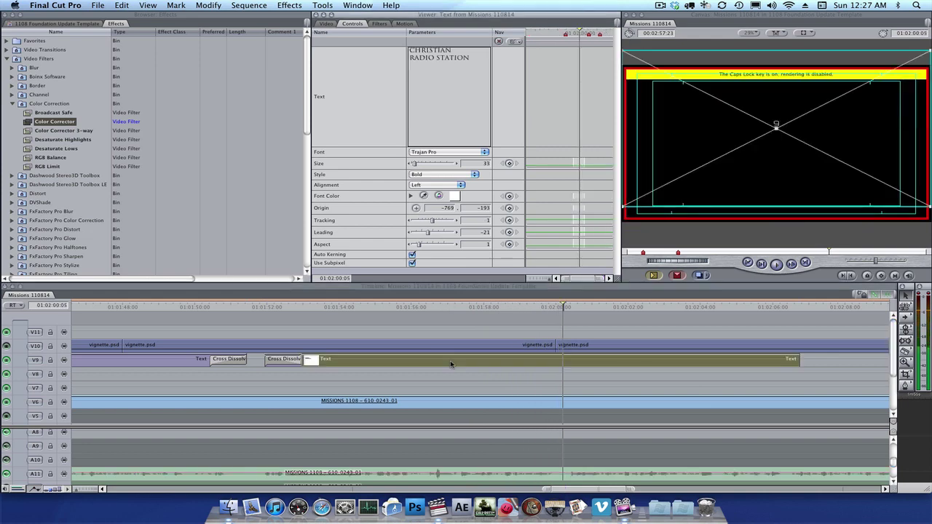
{"action": "left_click", "coordinate": [471, 107]}
{"action": "type", "text": "NOODLE"}
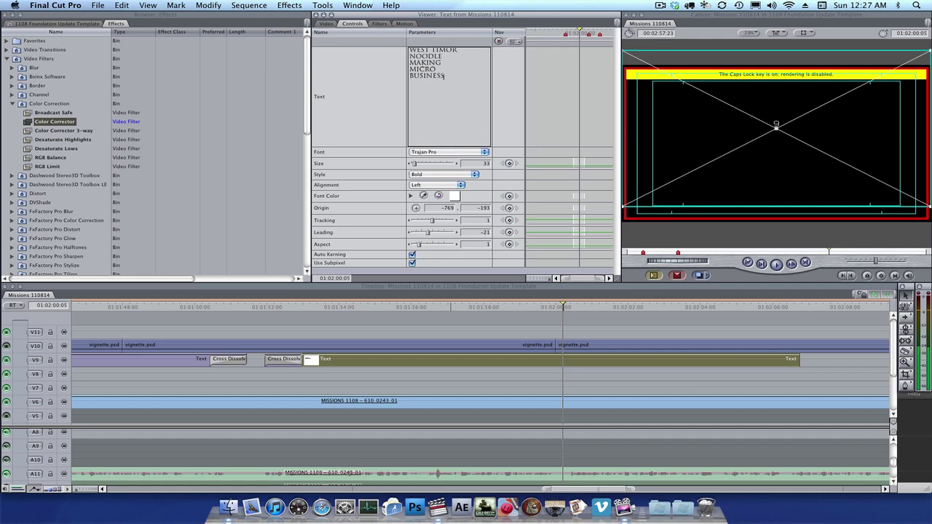
{"action": "key", "text": "Caps_Lock"}
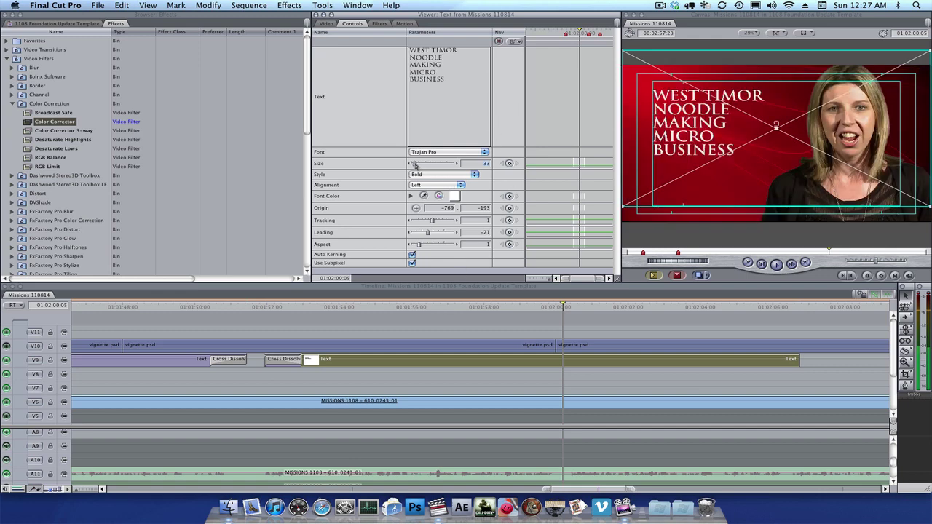
{"action": "left_click_drag", "start_coordinate": [415, 166], "coordinate": [414, 165]}
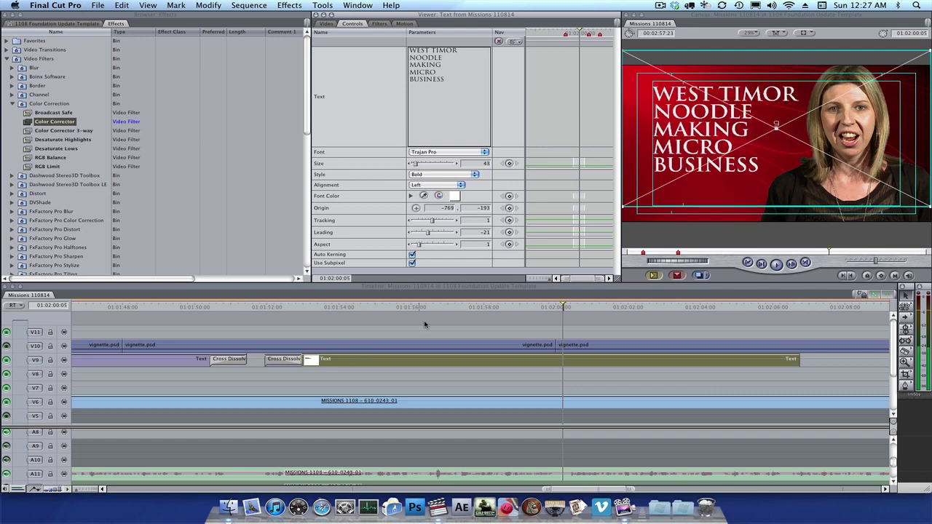
- Play back the "WEST TIMOR NOODLE MAKING MICRO BUSINESS" section from 01:01:57:07 to 01:02:15:08
{"action": "left_click", "coordinate": [457, 312]}
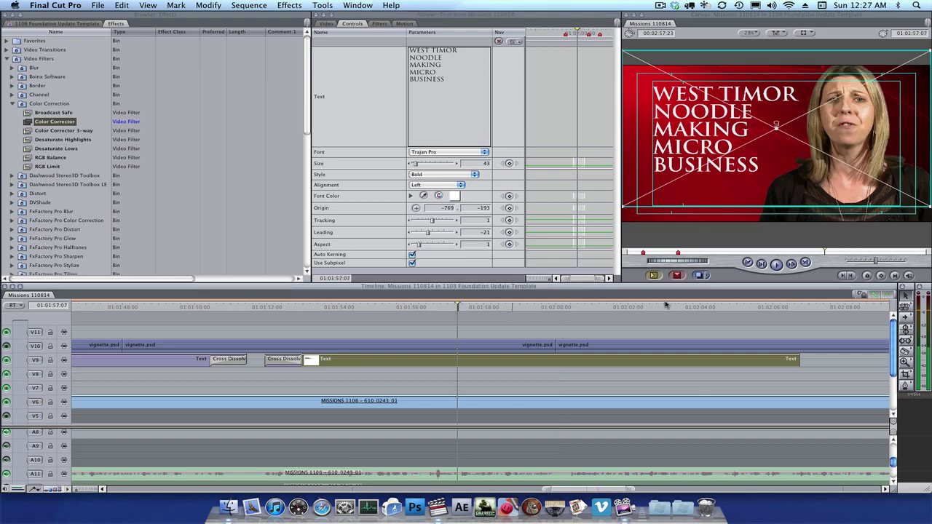
{"action": "key", "text": "space"}
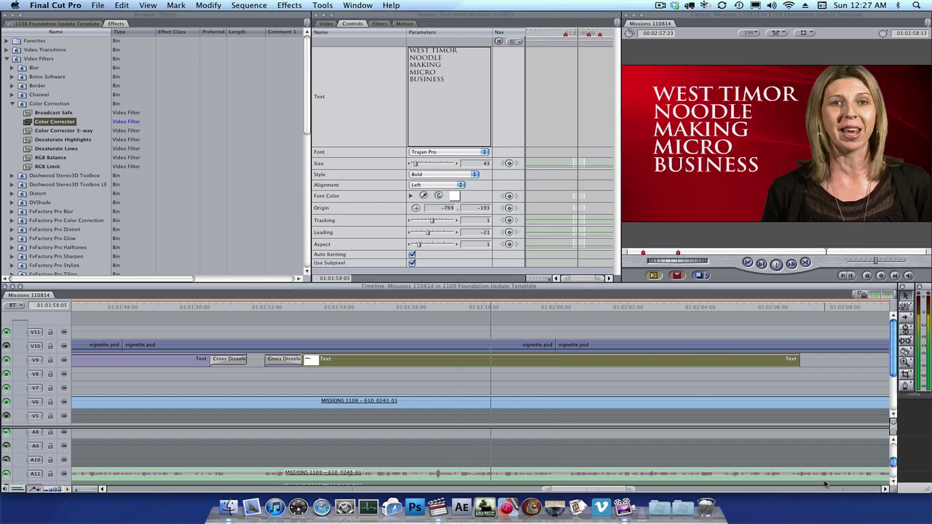
{"action": "left_click", "coordinate": [887, 490]}
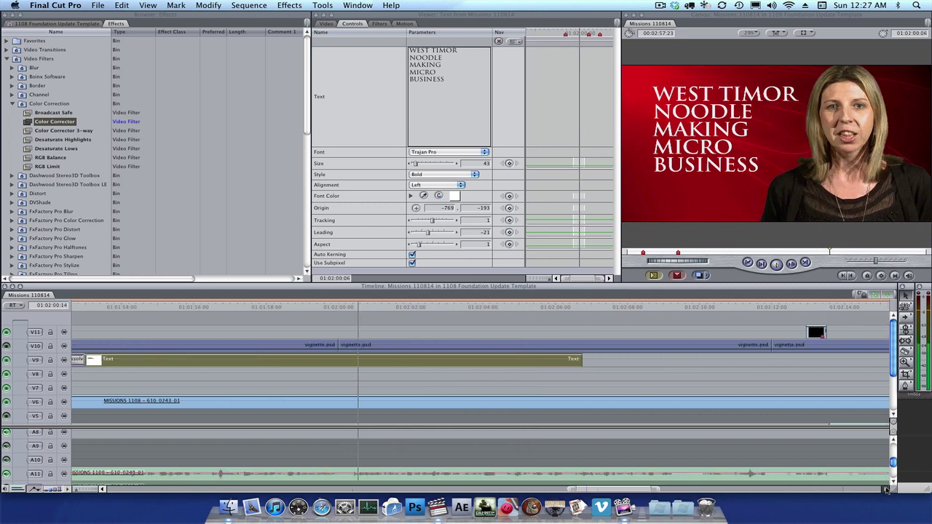
{"action": "left_click", "coordinate": [887, 489]}
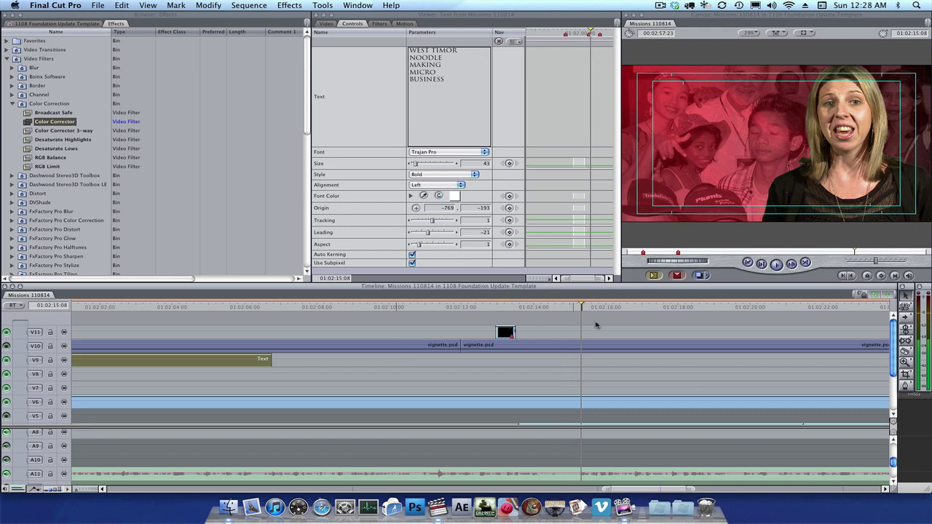
- Extend the end of the "WEST TIMOR NOODLE MAKING MICRO BUSINESS" title to 01:02:14:15 and add a Cross Dissolve there
{"action": "left_click", "coordinate": [556, 308]}
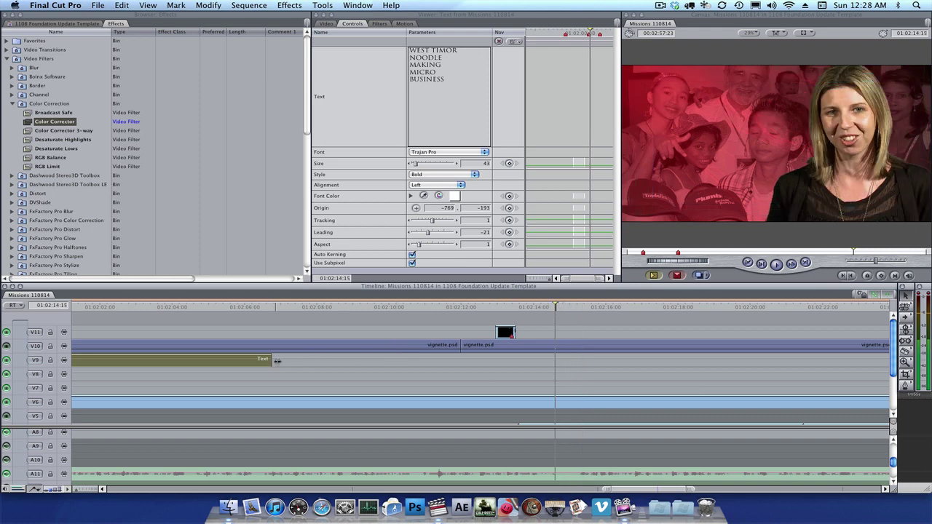
{"action": "left_click_drag", "start_coordinate": [276, 360], "coordinate": [556, 361]}
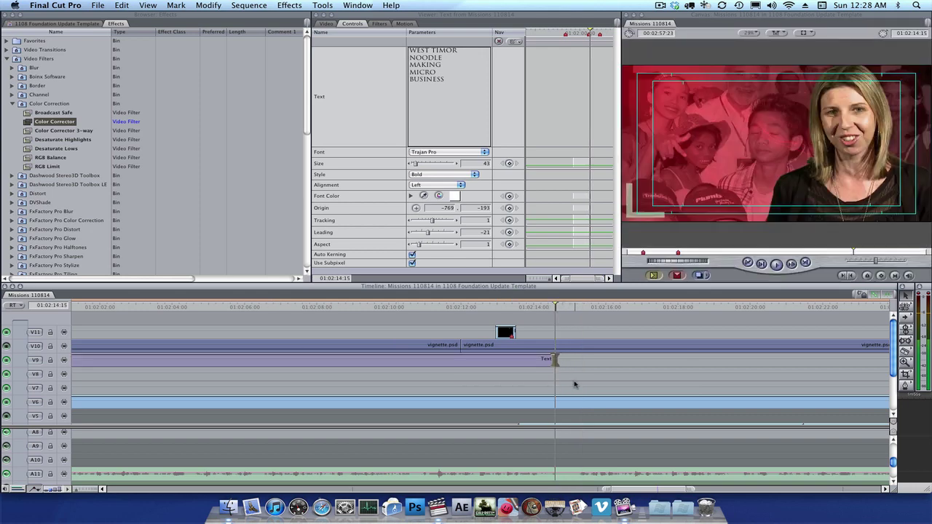
{"action": "key", "text": "super+t"}
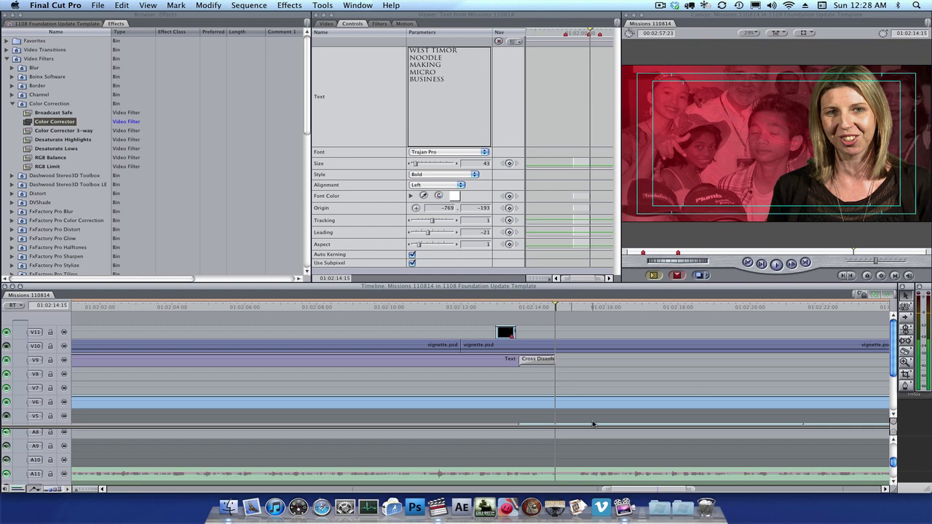
- Delete the DSC_0074 and DSC_0033 photo clips from V3 and V4
{"action": "key", "text": "alt+minus"}
{"action": "key", "text": "alt+minus"}
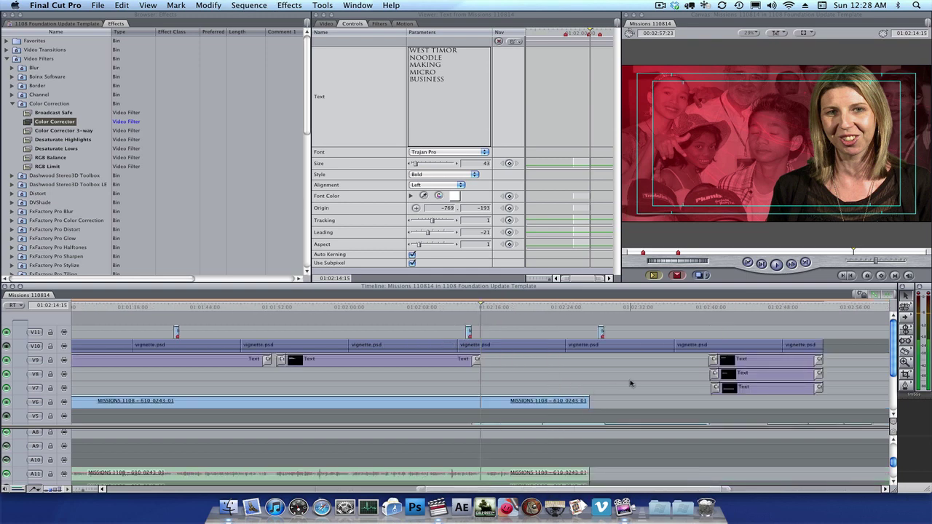
{"action": "scroll", "coordinate": [631, 384], "scroll_direction": "down", "scroll_amount": 2}
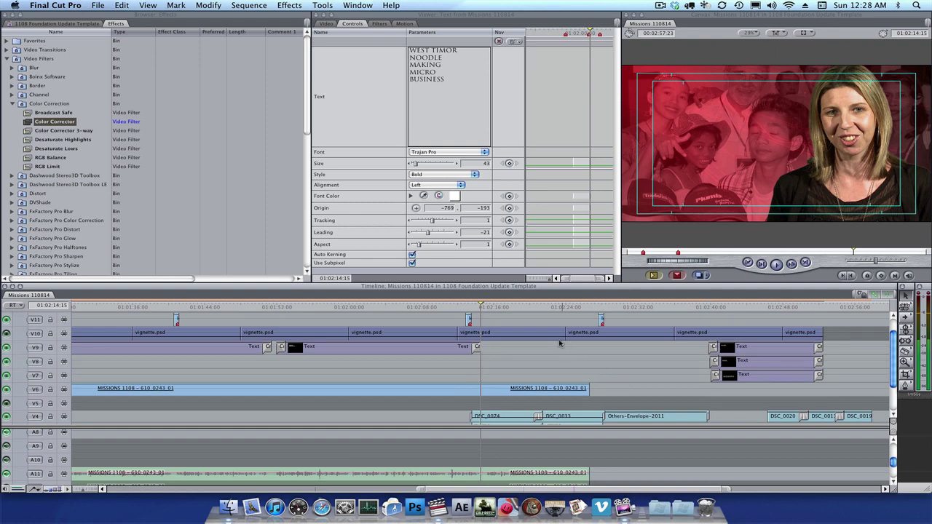
{"action": "left_click", "coordinate": [551, 307]}
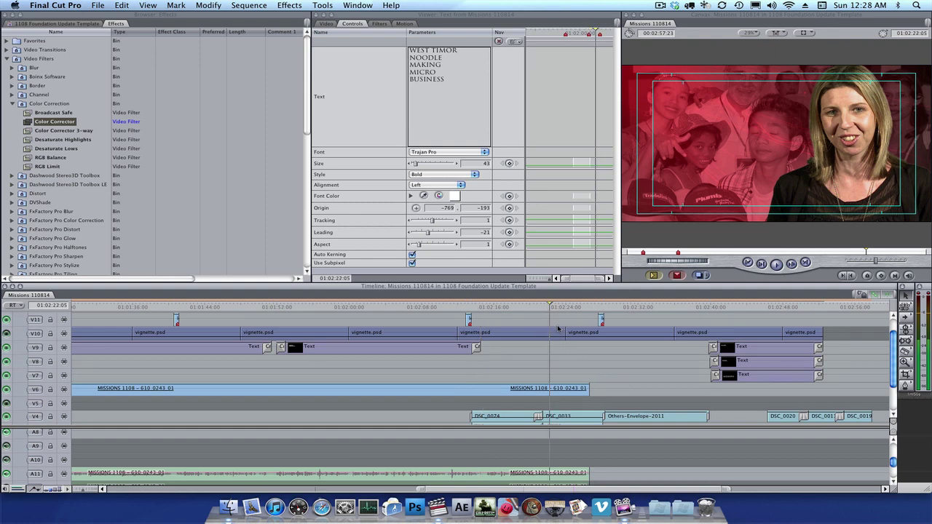
{"action": "scroll", "coordinate": [557, 332], "scroll_direction": "down", "scroll_amount": 2}
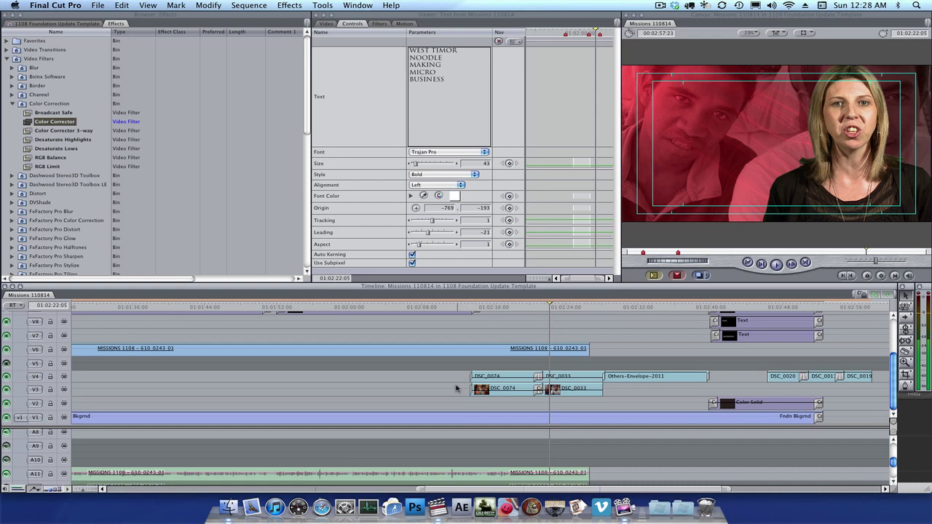
{"action": "left_click_drag", "start_coordinate": [455, 390], "coordinate": [579, 378]}
{"action": "key", "text": "Delete"}
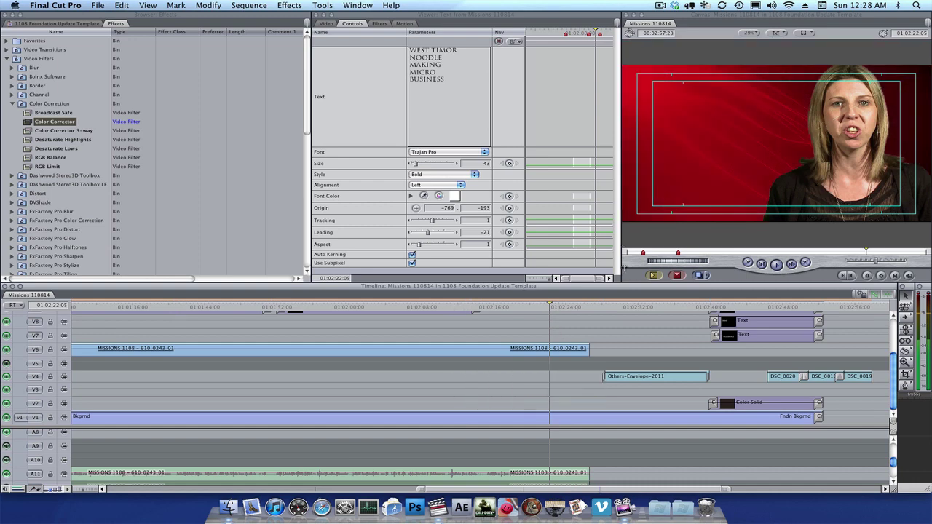
- Move Others-Envelope-2011, the closing titles and the Color Solid earlier so the envelope starts at 01:02:14:15, and shift the V11 lens flare onto that cut
{"action": "left_click", "coordinate": [622, 309]}
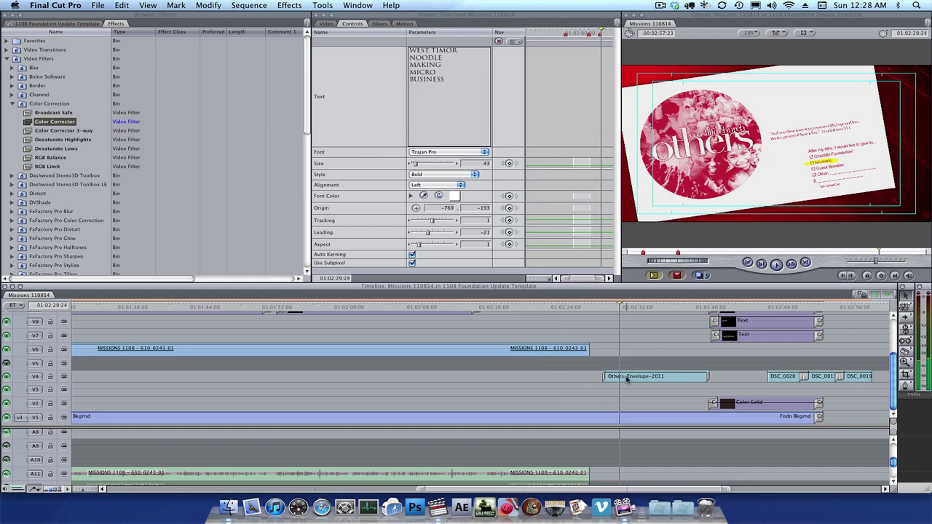
{"action": "left_click", "coordinate": [660, 380]}
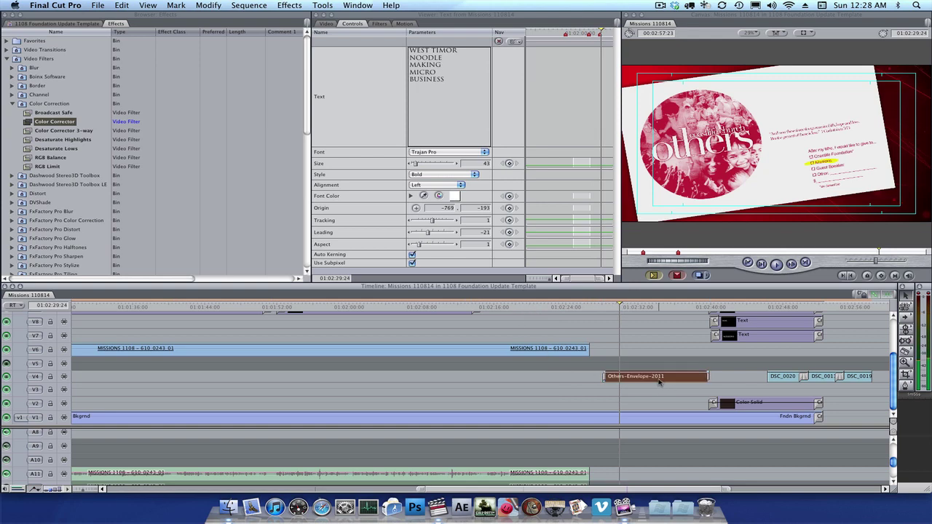
{"action": "left_click", "coordinate": [783, 375]}
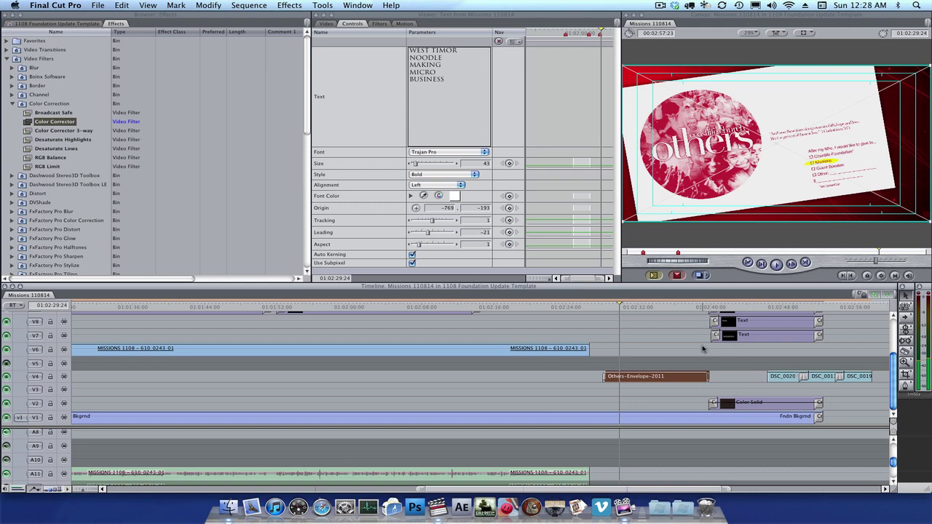
{"action": "left_click_drag", "start_coordinate": [692, 340], "coordinate": [823, 315]}
{"action": "scroll", "coordinate": [692, 340], "scroll_direction": "up", "scroll_amount": 3}
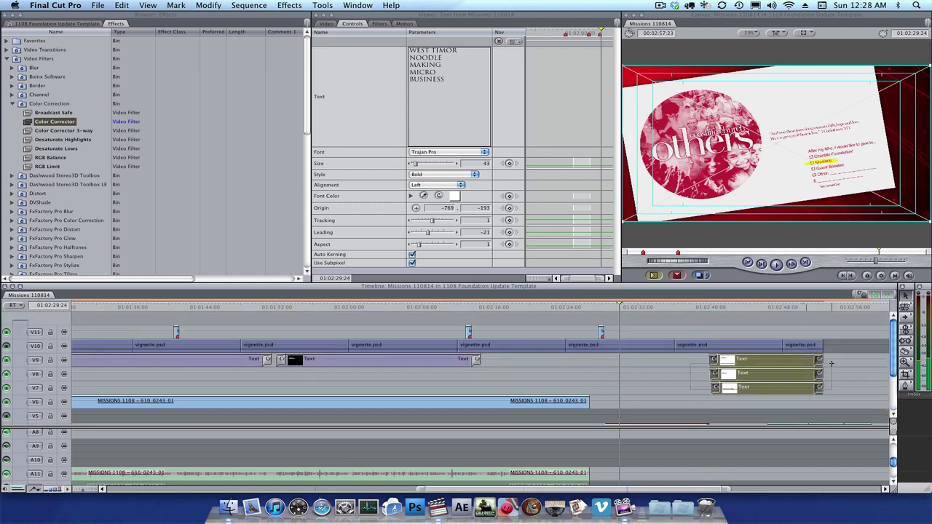
{"action": "scroll", "coordinate": [644, 361], "scroll_direction": "down", "scroll_amount": 2}
{"action": "scroll", "coordinate": [644, 361], "scroll_direction": "down", "scroll_amount": 1}
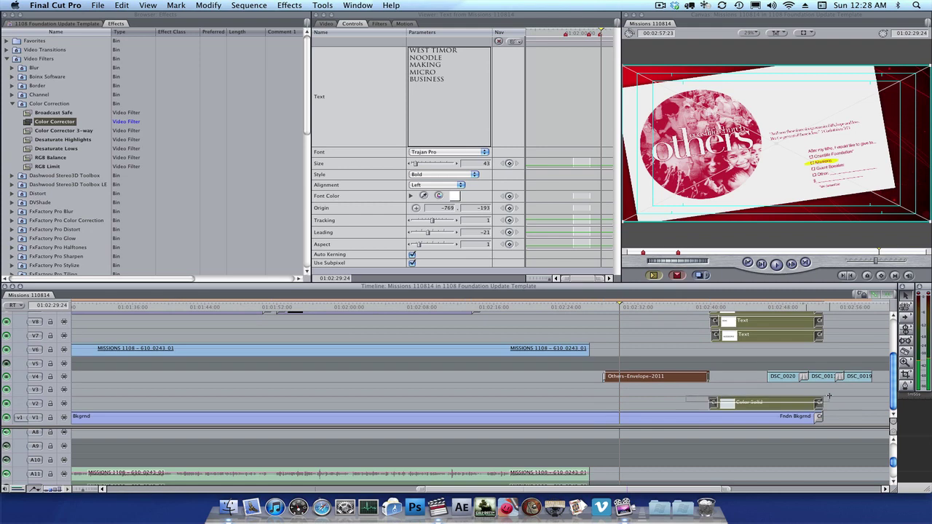
{"action": "left_click", "coordinate": [482, 307]}
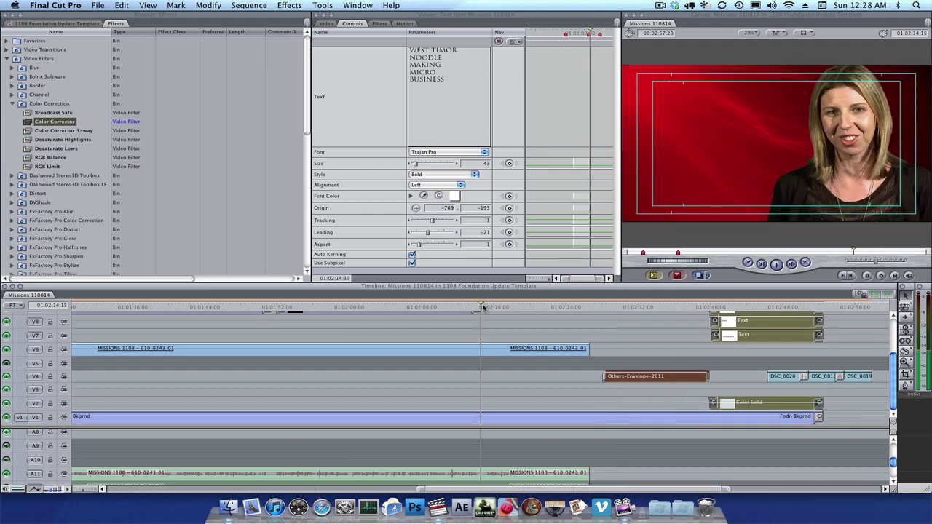
{"action": "left_click_drag", "start_coordinate": [626, 376], "coordinate": [507, 374]}
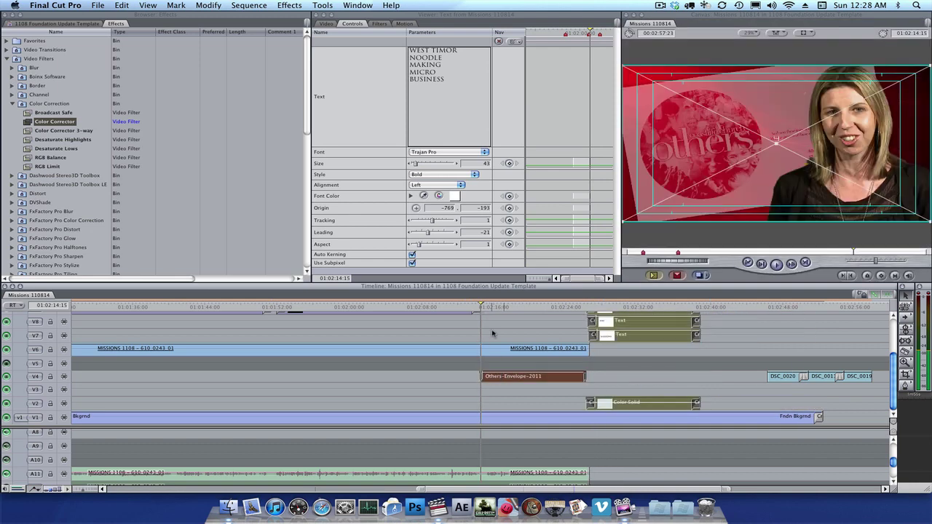
{"action": "scroll", "coordinate": [494, 332], "scroll_direction": "up", "scroll_amount": 4}
{"action": "left_click_drag", "start_coordinate": [469, 334], "coordinate": [494, 341]}
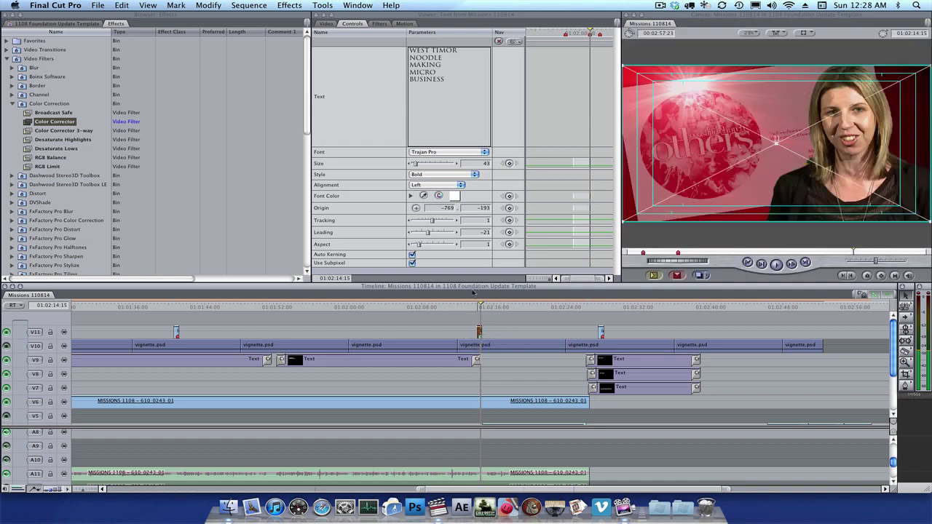
- Play from 01:02:13:15 and step frame by frame through the lens flare transition into the envelope graphic up to 01:02:15:00
{"action": "left_click_drag", "start_coordinate": [474, 307], "coordinate": [472, 307]}
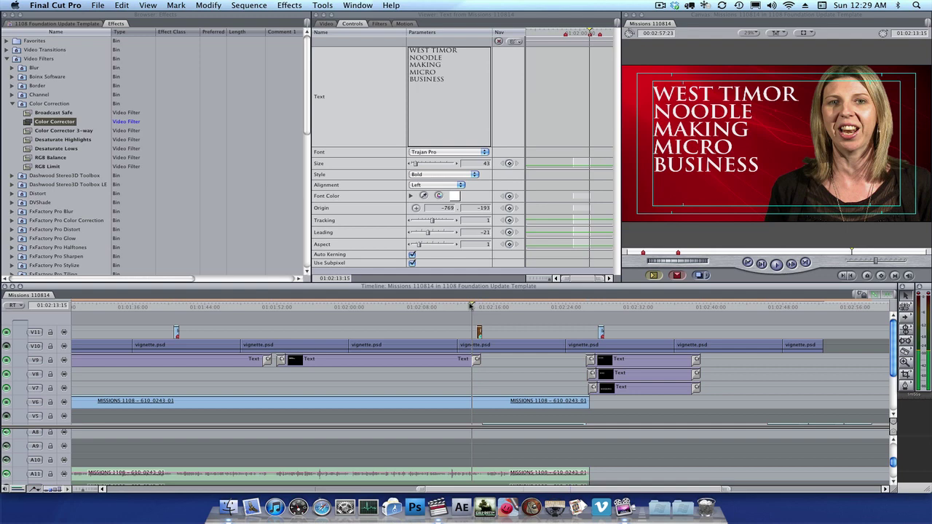
{"action": "key", "text": "super+equal"}
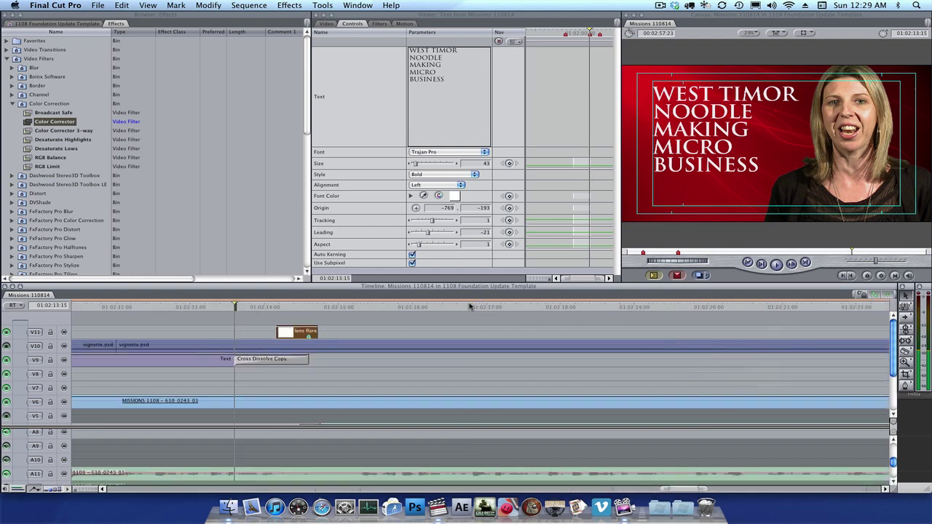
{"action": "key", "text": "space"}
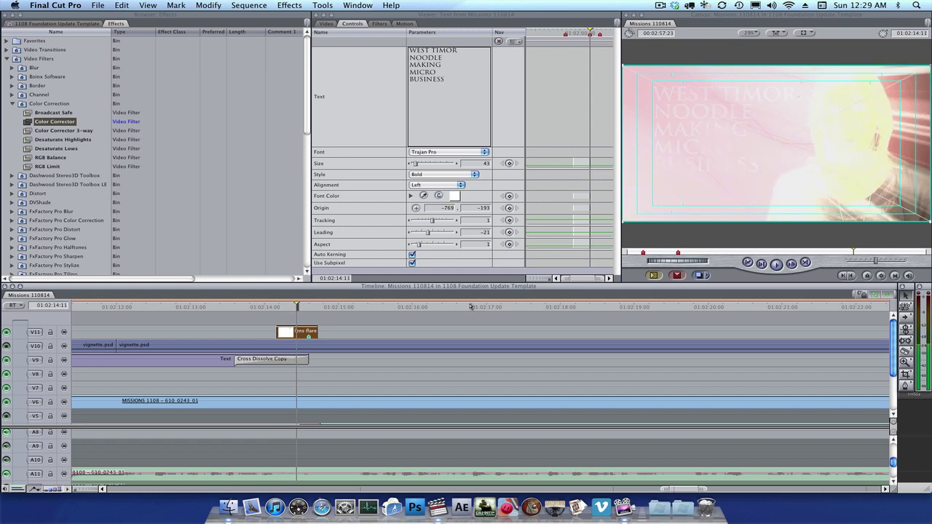
{"action": "key", "text": "Right"}
{"action": "key", "text": "Right"}
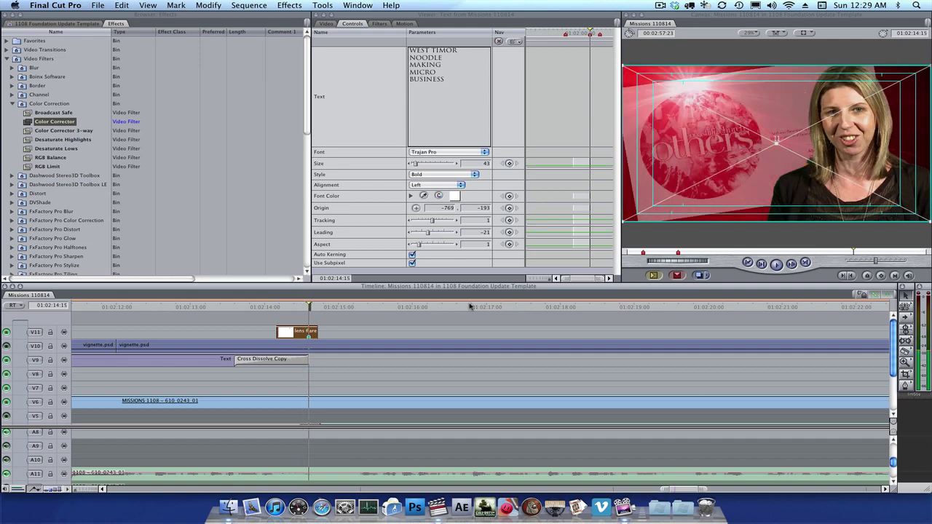
{"action": "key", "text": "Right"}
{"action": "key", "text": "Right"}
{"action": "key", "text": "Right"}
{"action": "key", "text": "Right"}
{"action": "key", "text": "Right"}
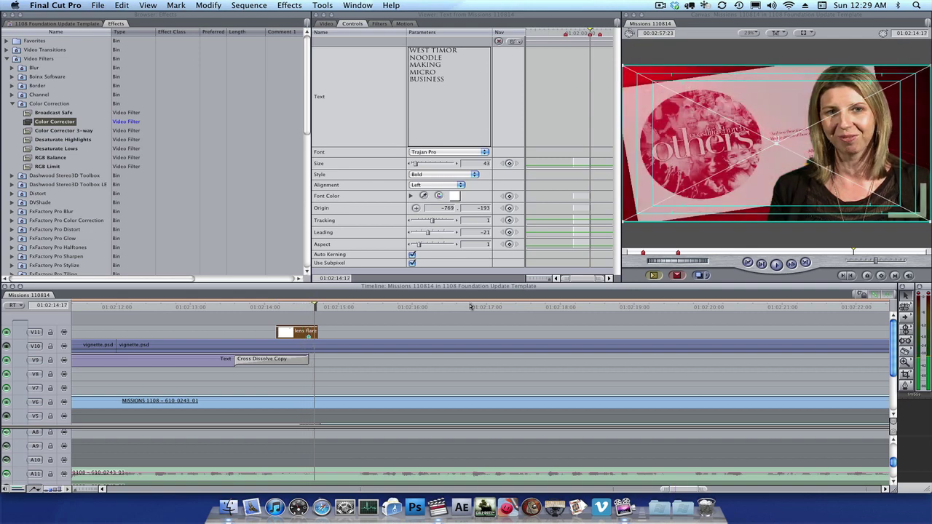
{"action": "key", "text": "Right"}
{"action": "key", "text": "Right"}
{"action": "key", "text": "Right"}
{"action": "key", "text": "Right"}
{"action": "key", "text": "Right"}
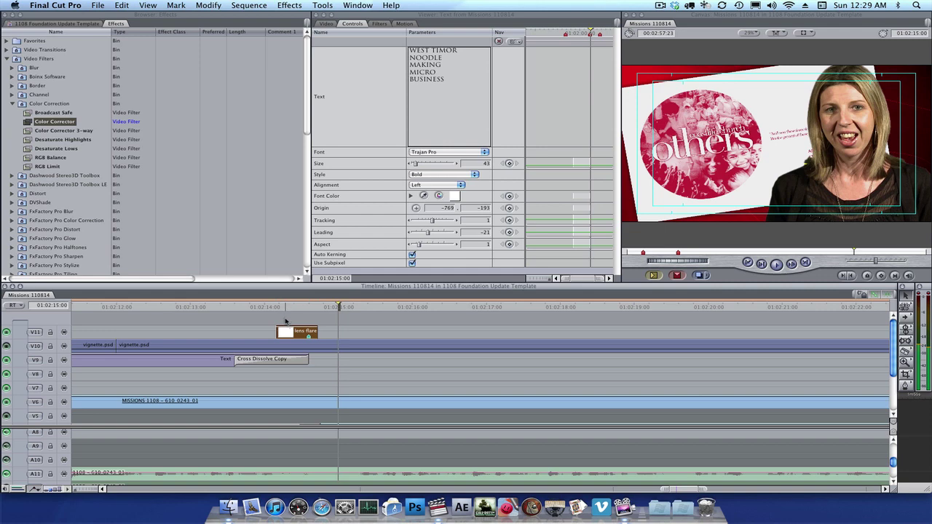
- Play back the lens flare transition and the envelope section from 01:02:14:11 to 01:02:21:02
{"action": "key", "text": "super+l"}
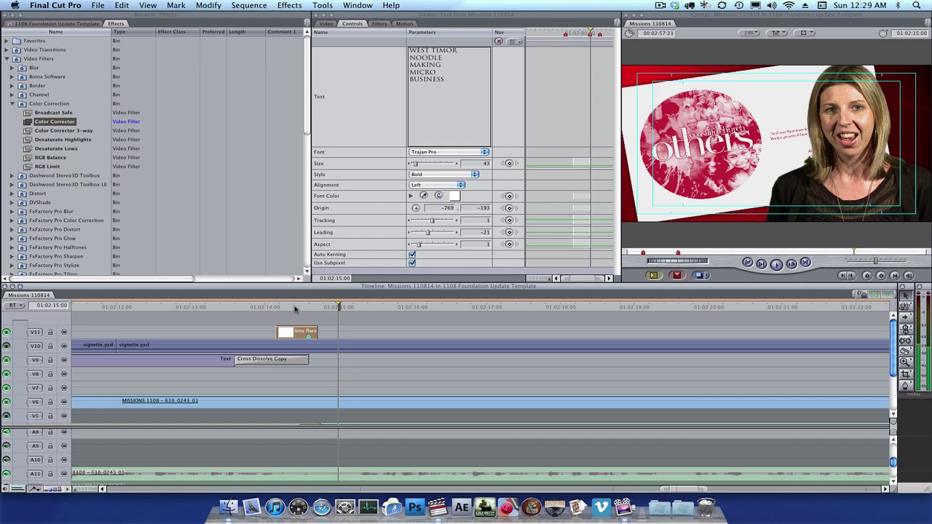
{"action": "left_click", "coordinate": [297, 307]}
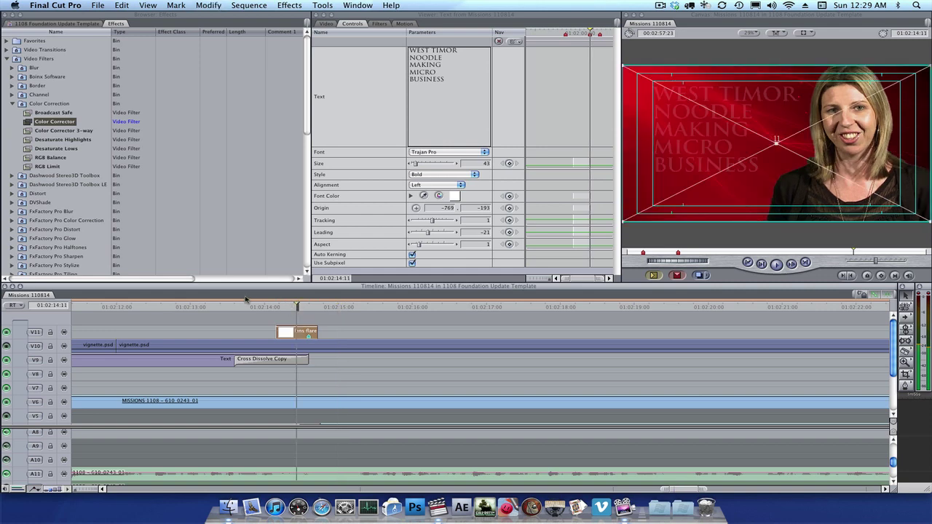
{"action": "key", "text": "space"}
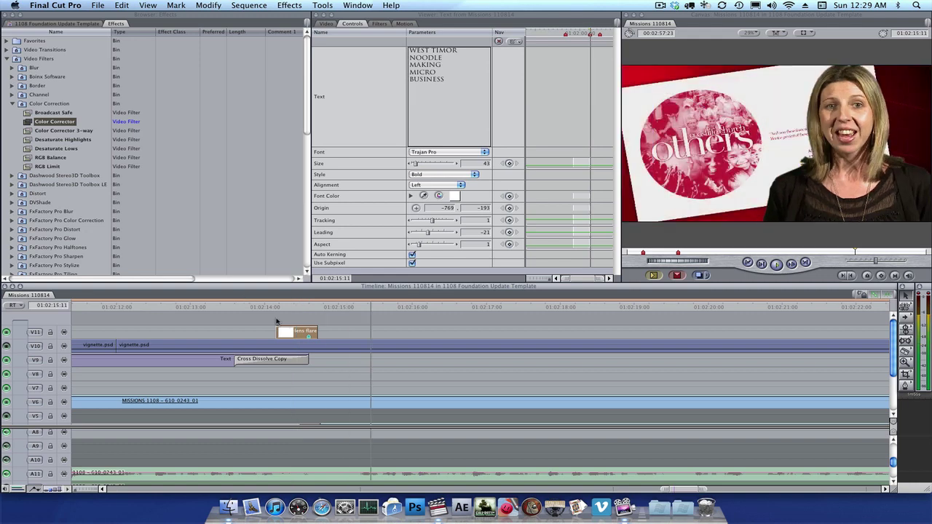
{"action": "key", "text": "space"}
{"action": "scroll", "coordinate": [343, 358], "scroll_direction": "down", "scroll_amount": 5}
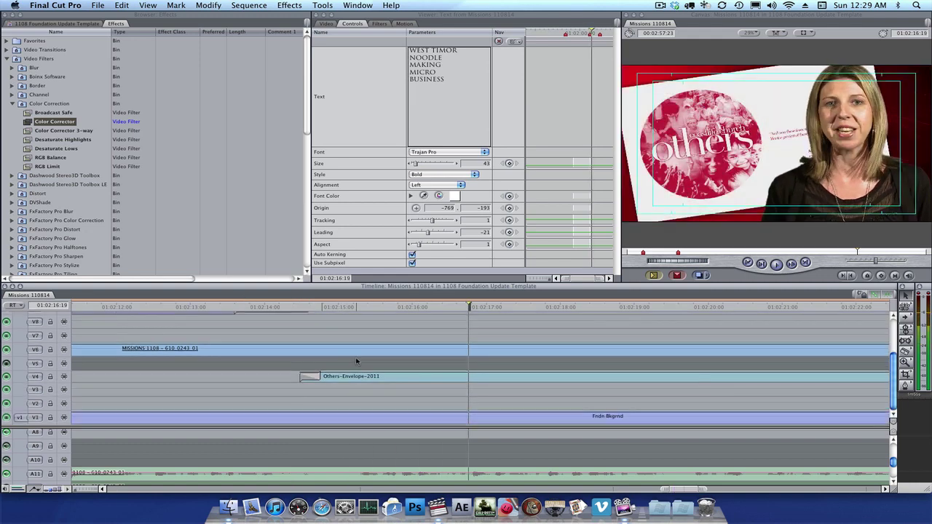
{"action": "scroll", "coordinate": [355, 359], "scroll_direction": "up", "scroll_amount": 5}
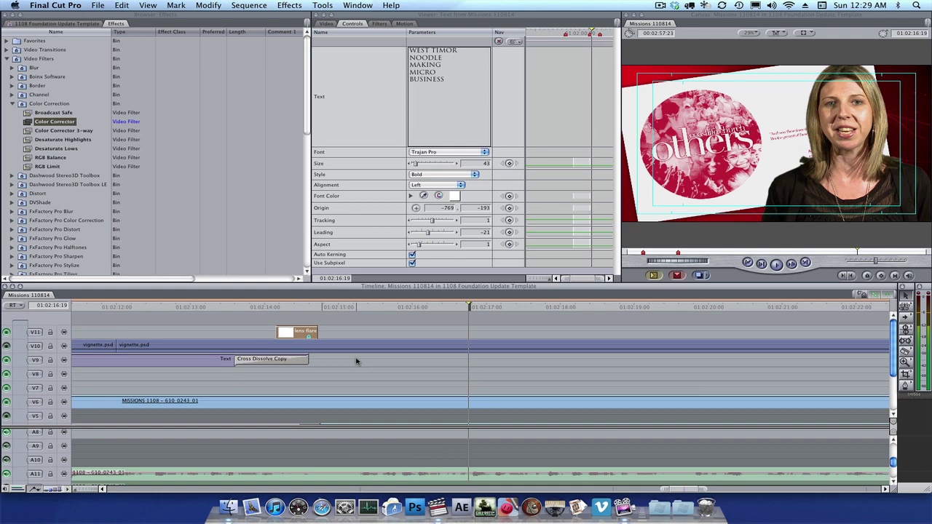
{"action": "key", "text": "space"}
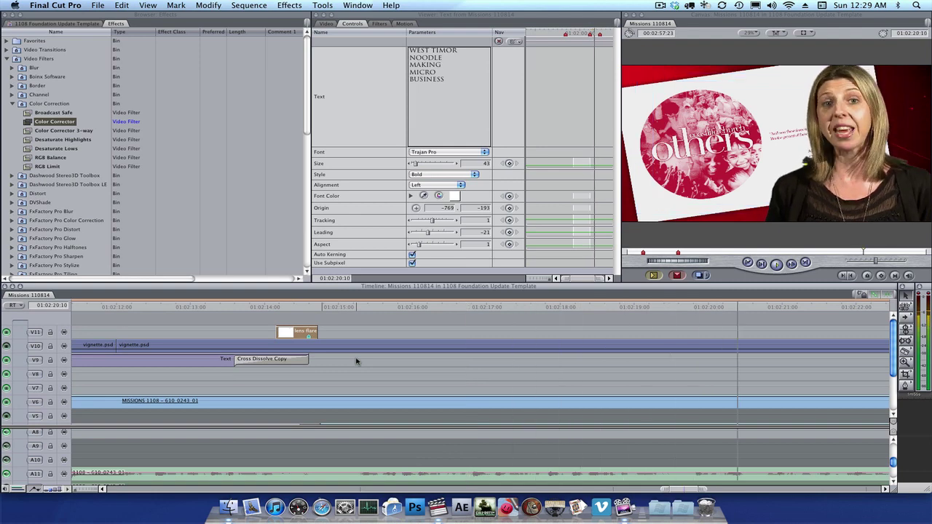
{"action": "key", "text": "space"}
- Trim the end of the Others-Envelope-2011 clip on V4 back to 01:02:20:12
{"action": "key", "text": "alt+minus"}
{"action": "key", "text": "alt+minus"}
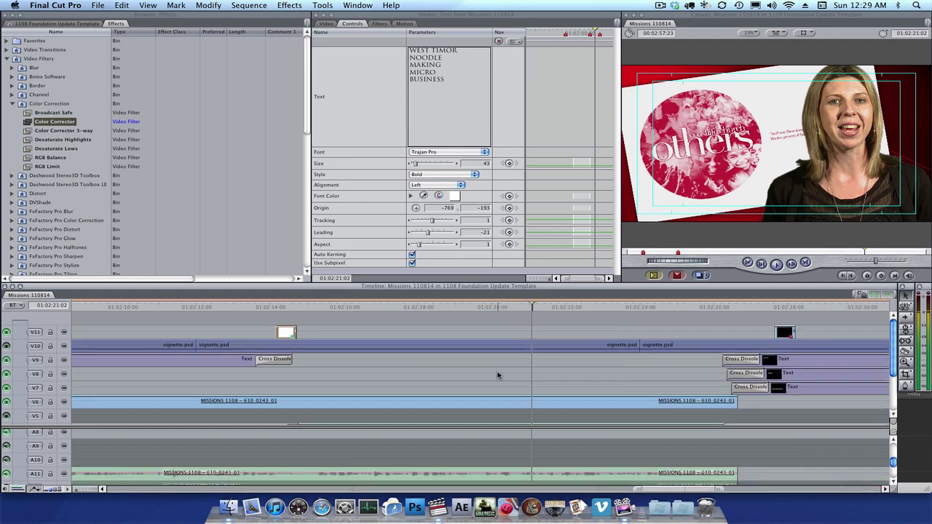
{"action": "scroll", "coordinate": [499, 370], "scroll_direction": "down", "scroll_amount": 4}
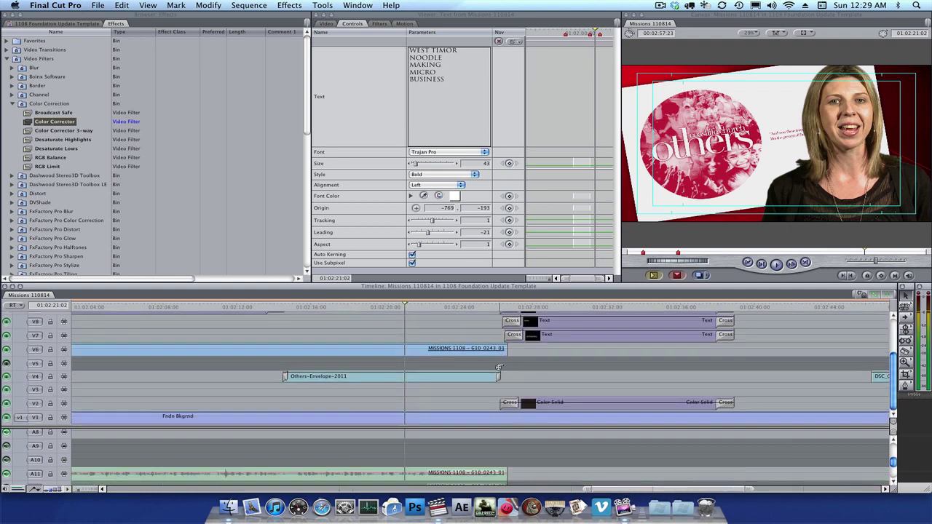
{"action": "scroll", "coordinate": [499, 369], "scroll_direction": "up", "scroll_amount": 2}
{"action": "scroll", "coordinate": [434, 357], "scroll_direction": "down", "scroll_amount": 2}
{"action": "key", "text": "r"}
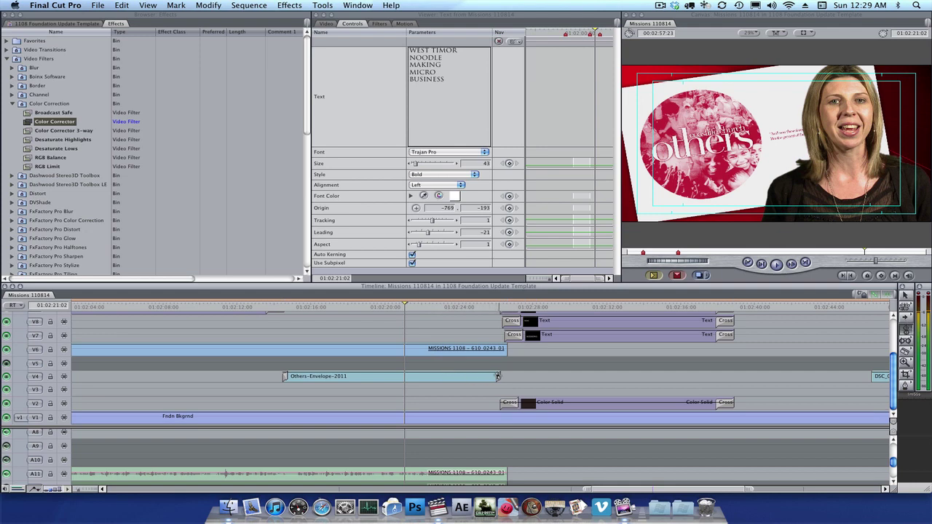
{"action": "left_click_drag", "start_coordinate": [498, 376], "coordinate": [393, 376]}
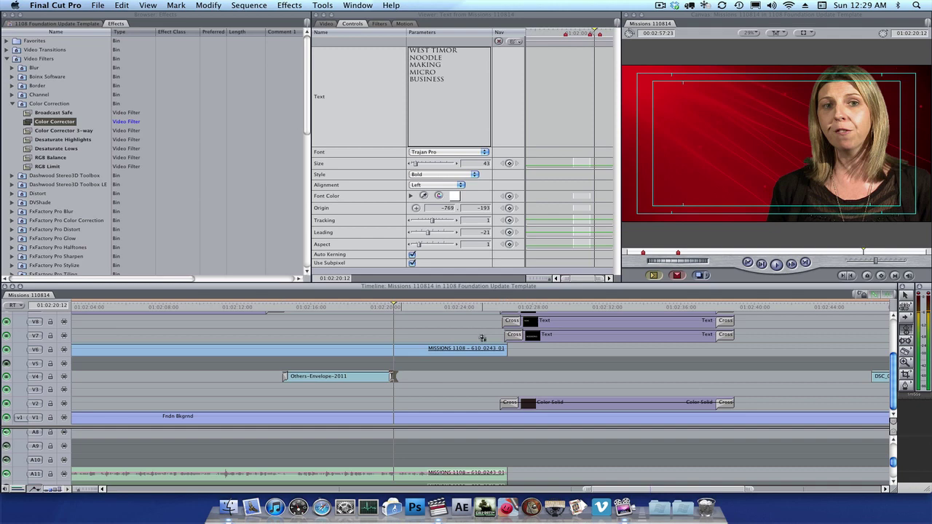
- Move the closing title texts and the Color Solid on V2 earlier so they start at 01:02:20:12, where the envelope ends
{"action": "left_click_drag", "start_coordinate": [480, 313], "coordinate": [711, 319]}
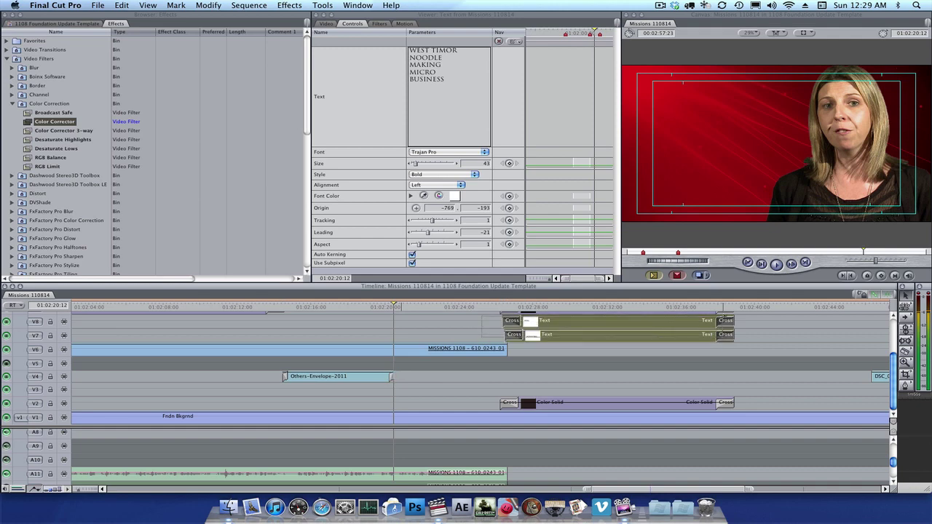
{"action": "left_click", "coordinate": [635, 338]}
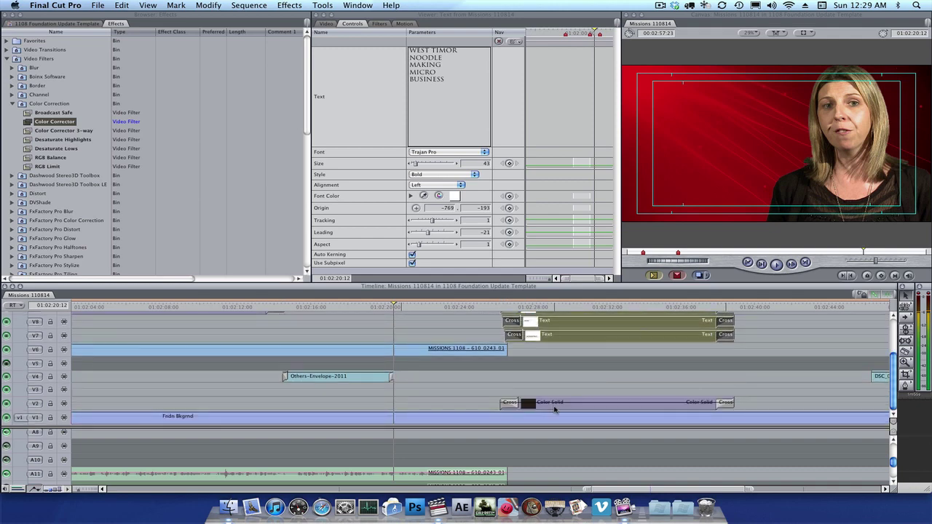
{"action": "left_click", "coordinate": [553, 410], "text": "super"}
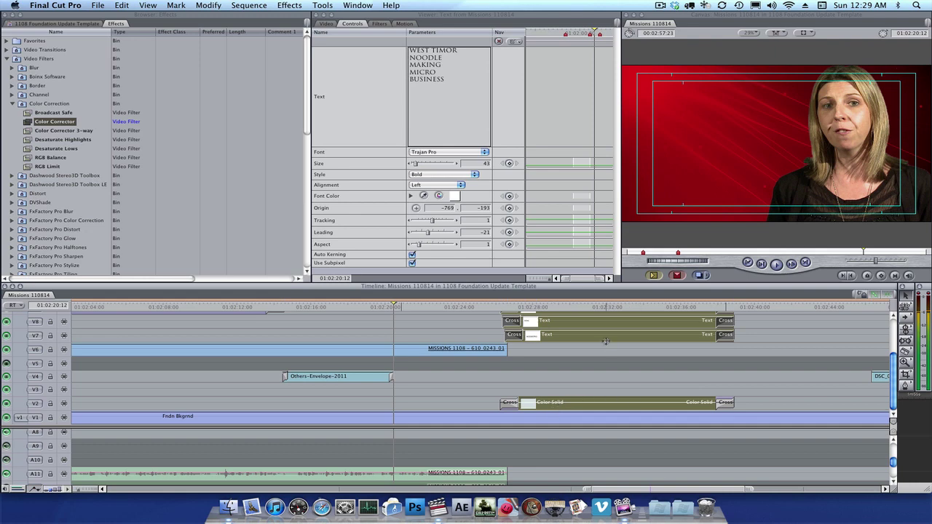
{"action": "left_click_drag", "start_coordinate": [604, 336], "coordinate": [394, 336]}
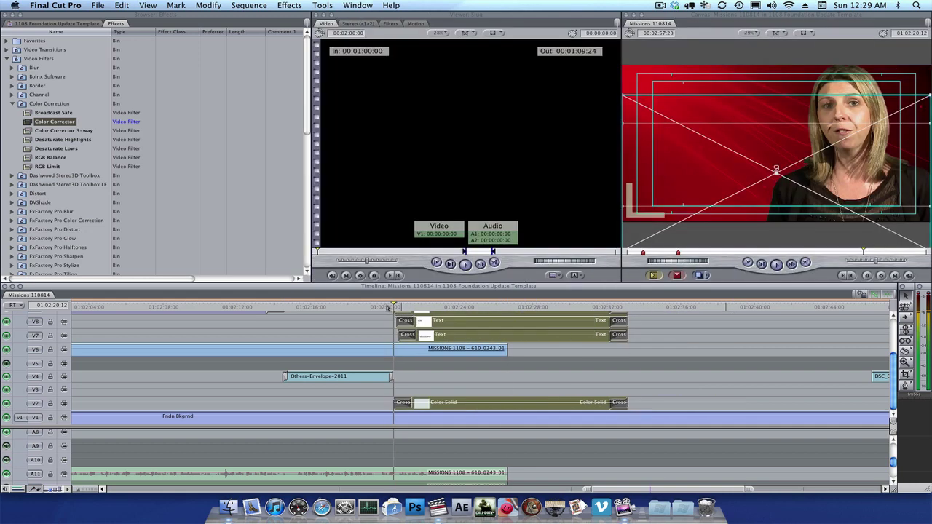
- Play the closing titles from 01:02:20:03 and add a cross dissolve to the end of the MISSIONS 1108 clip on V6
{"action": "left_click", "coordinate": [387, 307]}
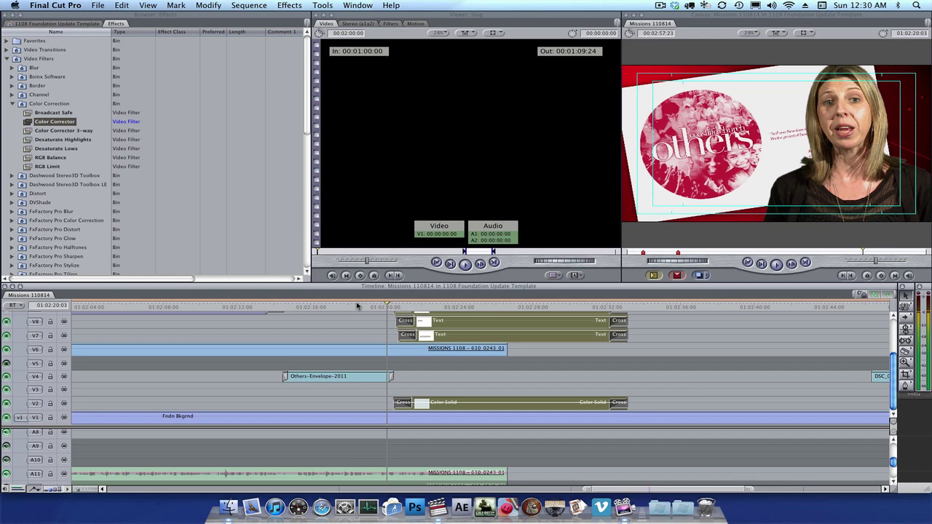
{"action": "key", "text": "space"}
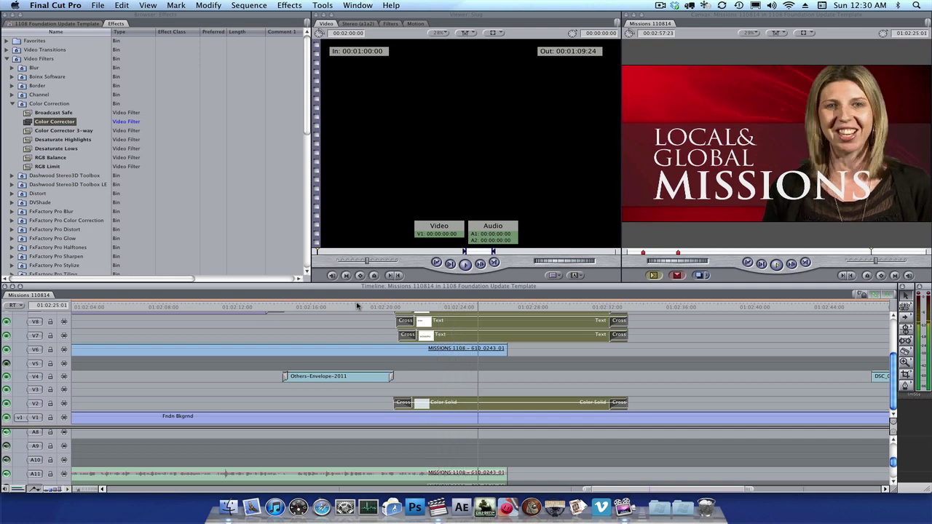
{"action": "key", "text": "space"}
{"action": "key", "text": "v"}
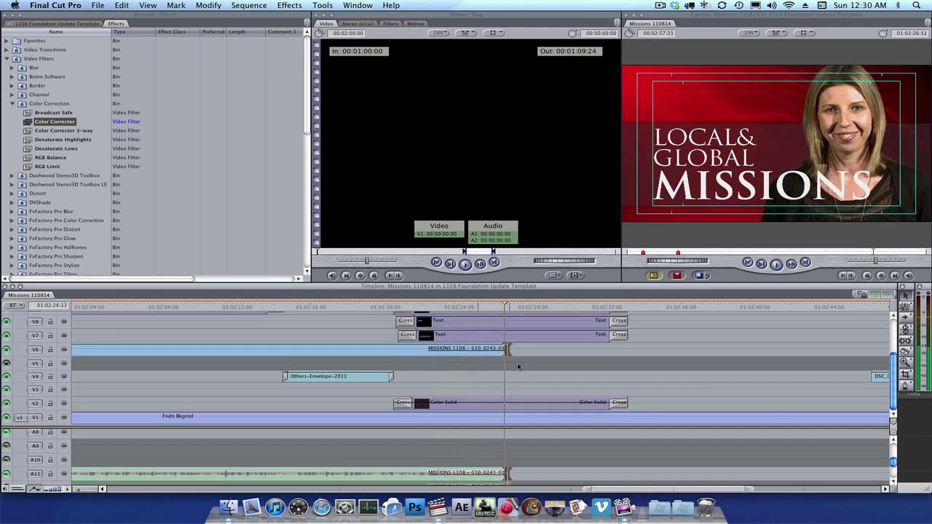
{"action": "key", "text": "super+t"}
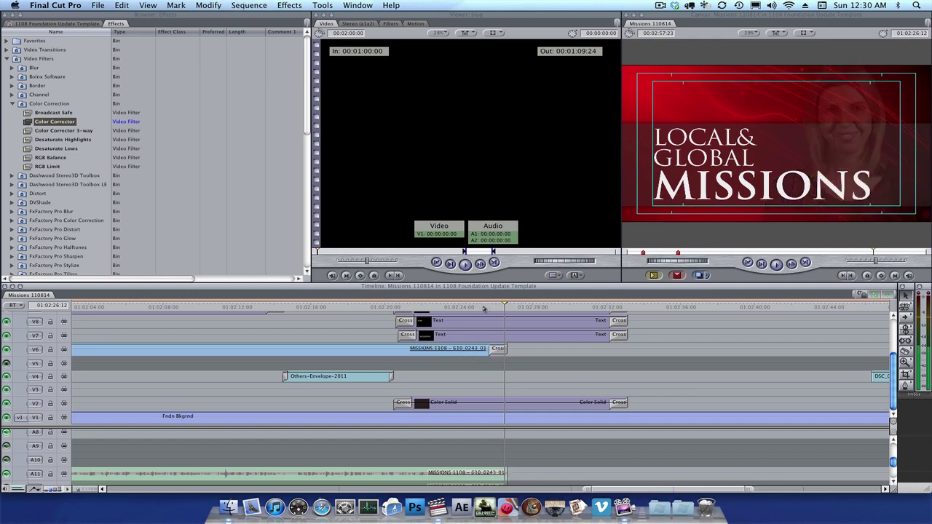
- Play back the presenter's fade-out and the closing titles from 01:02:25:11 to 01:02:33:06
{"action": "left_click", "coordinate": [484, 306]}
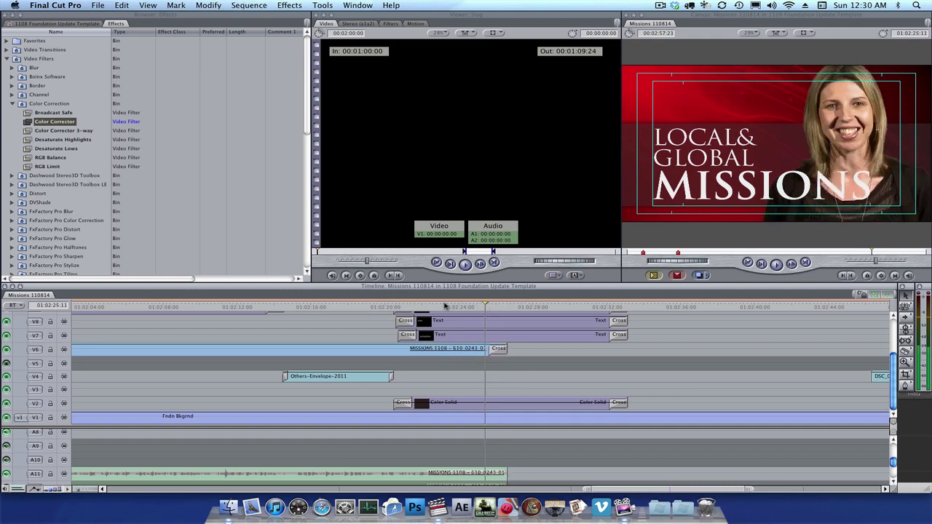
{"action": "key", "text": "space"}
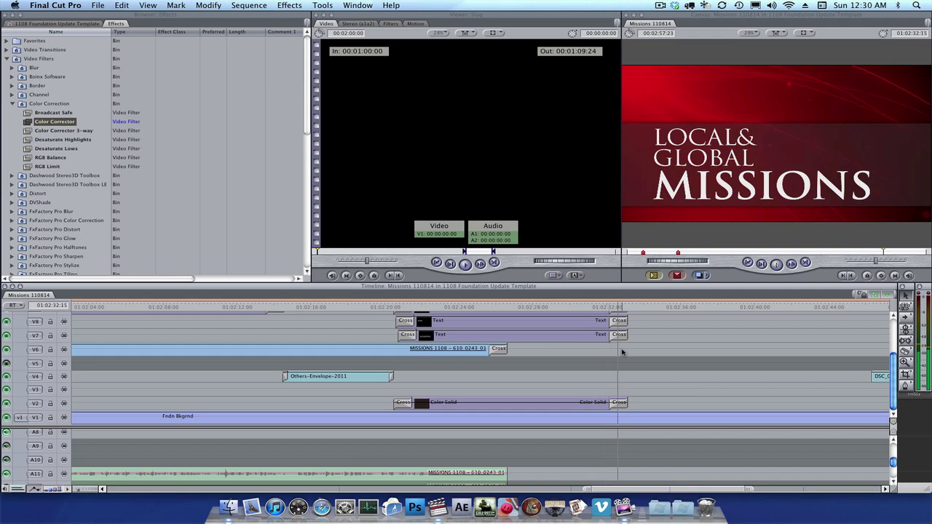
{"action": "key", "text": "space"}
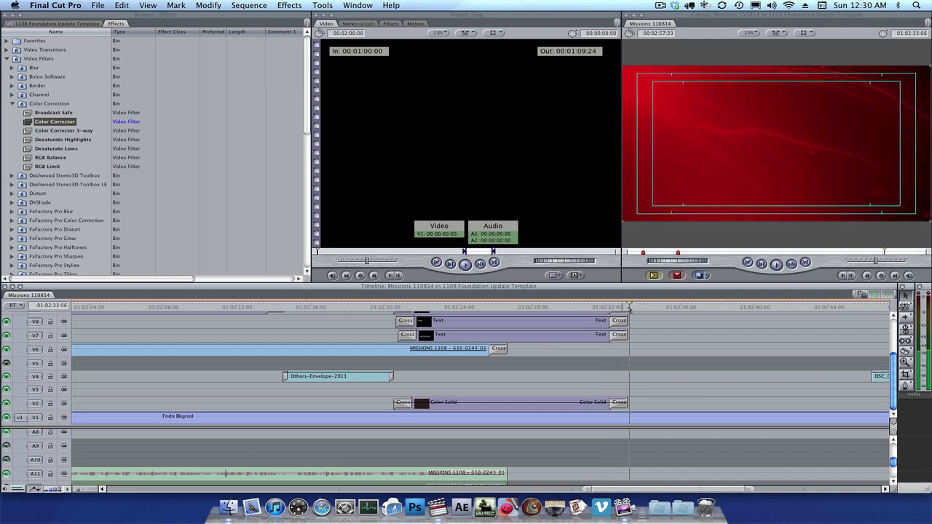
- Trim the end of the Fndn Bkgrnd clip on V1 back to 01:02:33:09, where the closing titles end
{"action": "key", "text": "super+minus"}
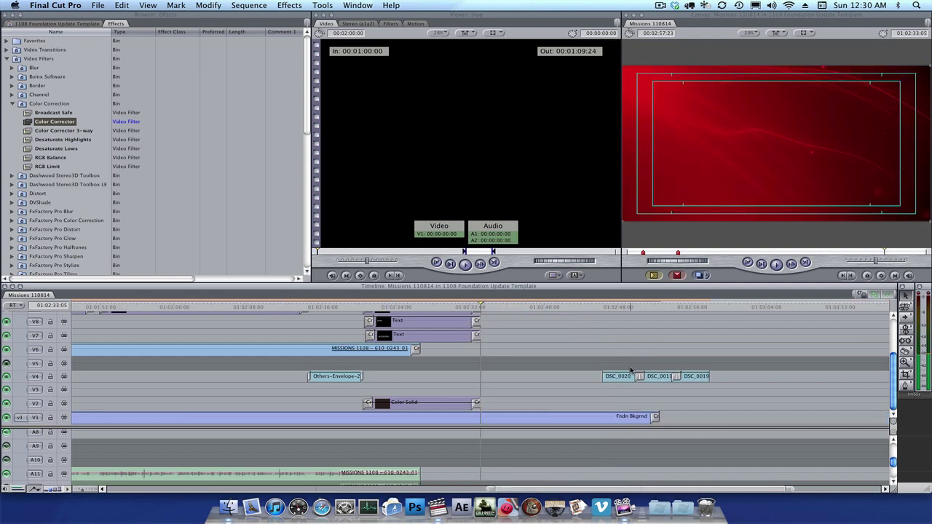
{"action": "left_click_drag", "start_coordinate": [657, 416], "coordinate": [482, 418]}
- Roll the Church Music Background v2 cut on A1 and A2 back to 01:02:26:17 and trim the music's end to 01:02:33:10
{"action": "scroll", "coordinate": [492, 451], "scroll_direction": "down", "scroll_amount": 3}
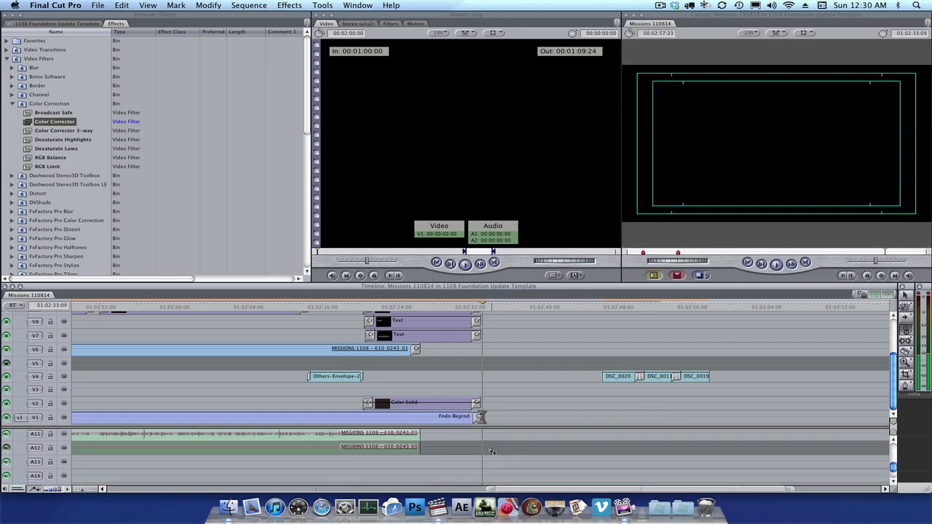
{"action": "scroll", "coordinate": [492, 451], "scroll_direction": "up", "scroll_amount": 5}
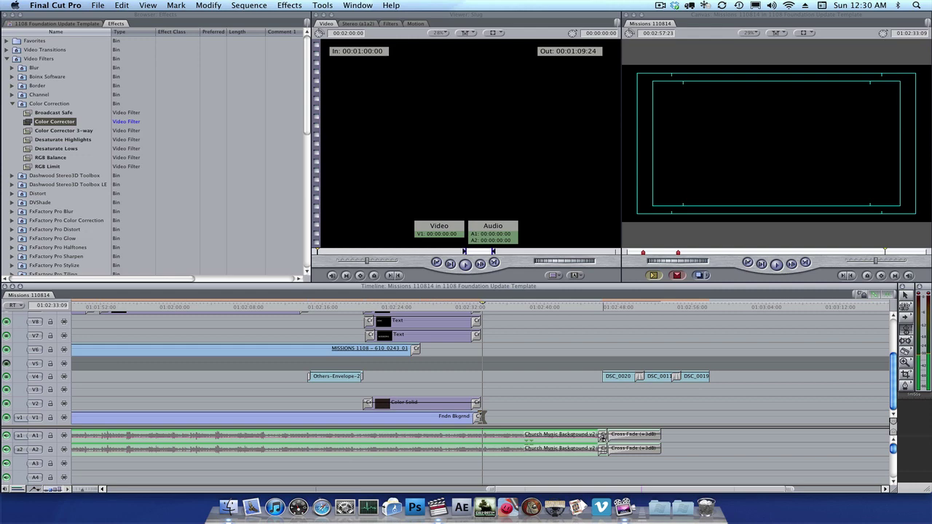
{"action": "left_click_drag", "start_coordinate": [603, 437], "coordinate": [420, 437]}
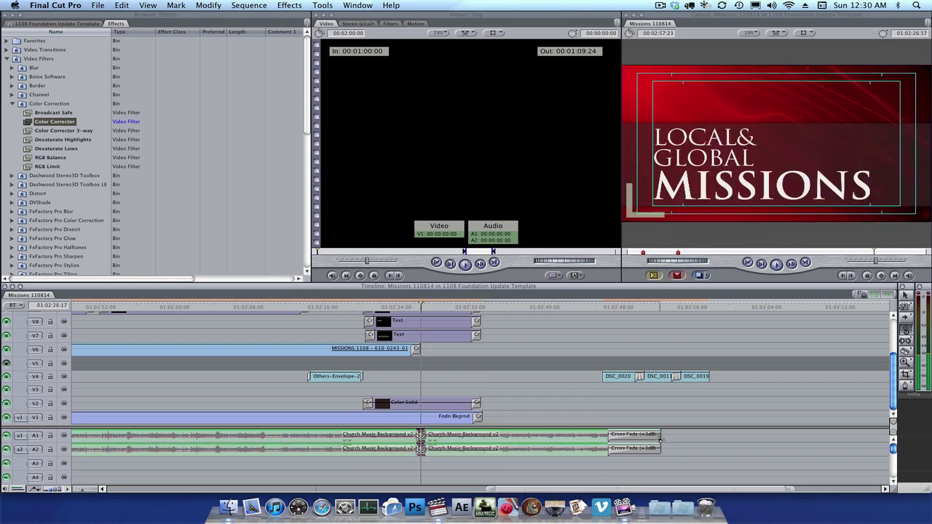
{"action": "left_click_drag", "start_coordinate": [660, 437], "coordinate": [482, 439]}
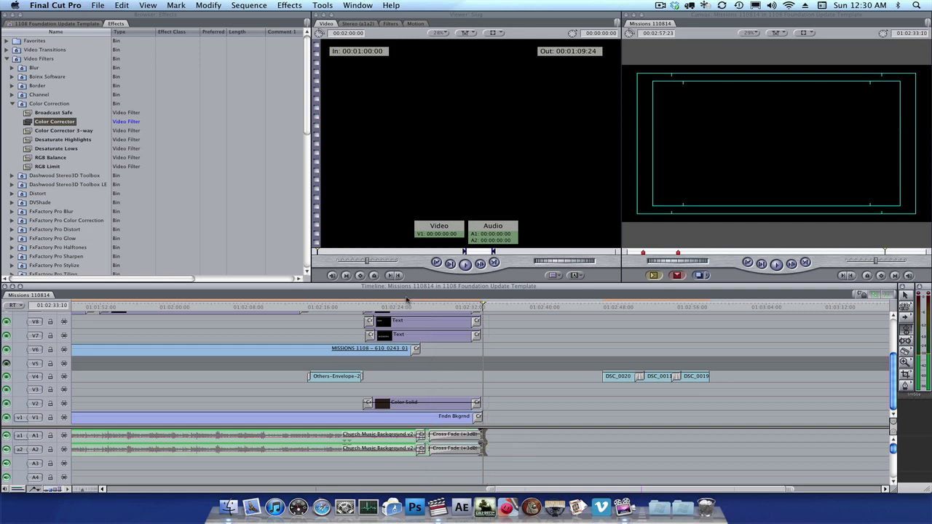
- Play back the music cut under the closing titles from 01:02:24:23 to 01:02:28:01
{"action": "left_click", "coordinate": [405, 306]}
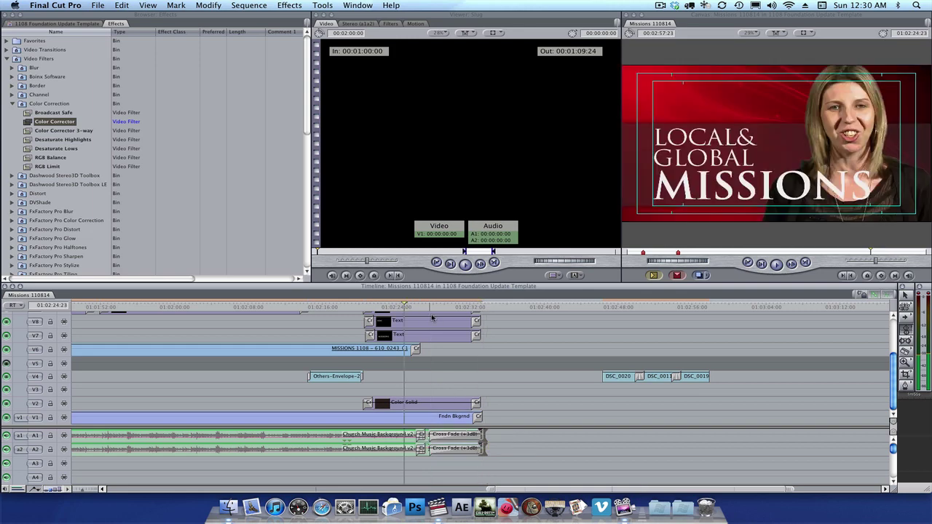
{"action": "key", "text": "space"}
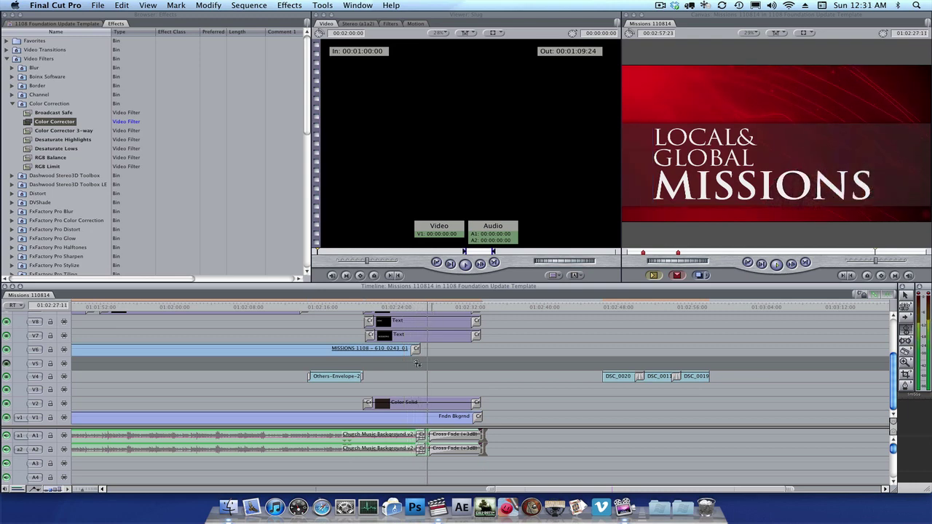
{"action": "key", "text": "space"}
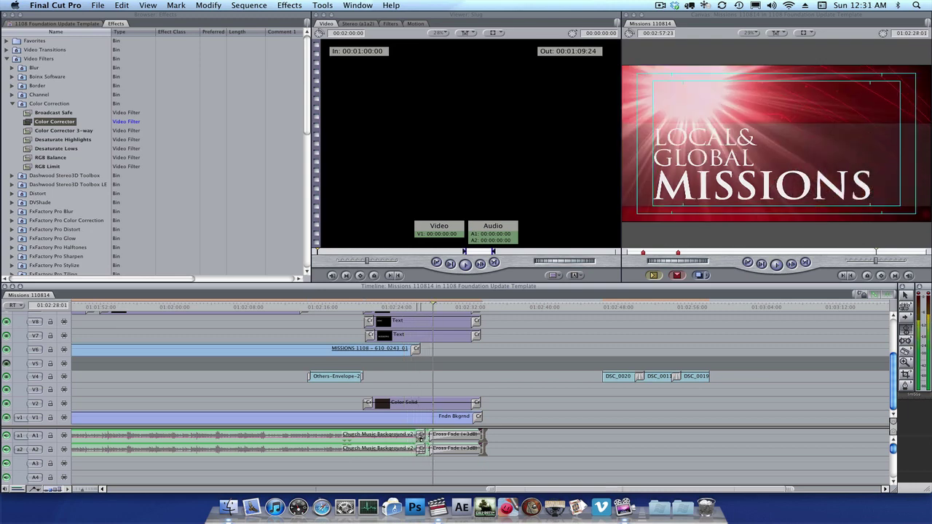
- Roll the cut between the two Church Music Background v2 clips earlier to 01:02:25:23 and lengthen the cross fade on it
{"action": "left_click_drag", "start_coordinate": [420, 435], "coordinate": [413, 436]}
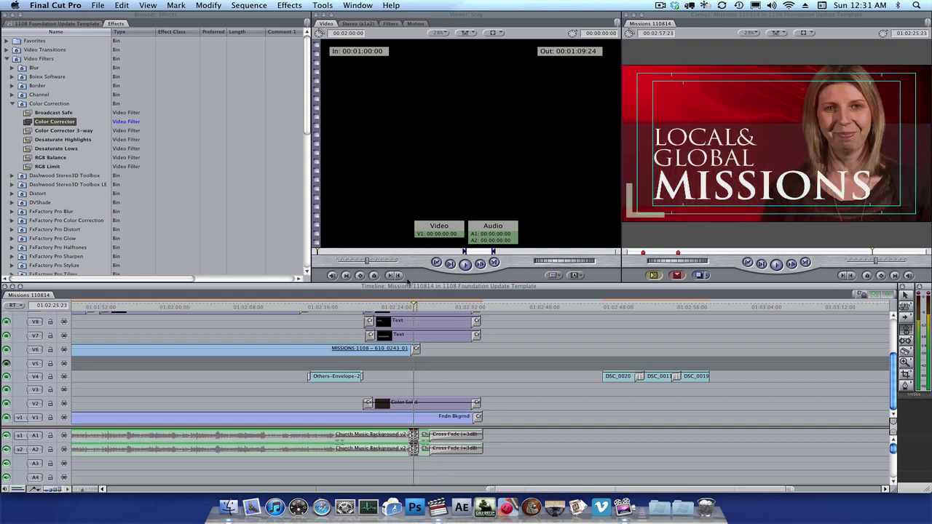
{"action": "key", "text": "r"}
{"action": "left_click_drag", "start_coordinate": [420, 438], "coordinate": [414, 438]}
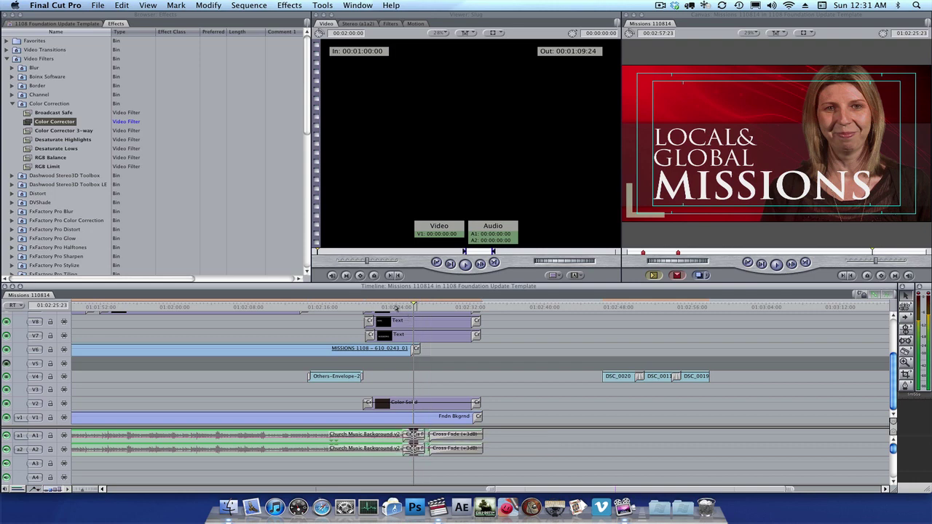
- Play back the music cross fade from 01:02:23:22 to 01:02:29:12 and the closing titles from 01:02:26:10 to 01:02:33:16
{"action": "left_click", "coordinate": [396, 308]}
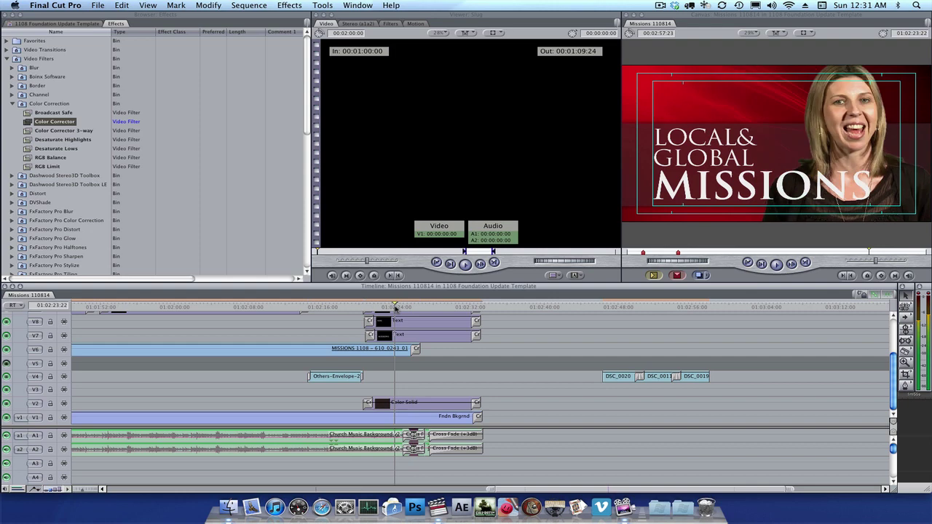
{"action": "key", "text": "space"}
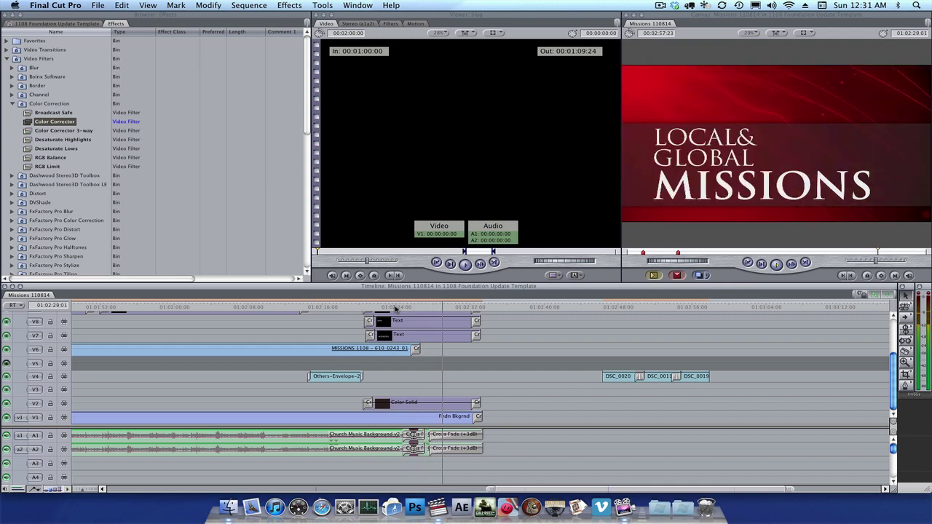
{"action": "scroll", "coordinate": [425, 330], "scroll_direction": "up", "scroll_amount": 3}
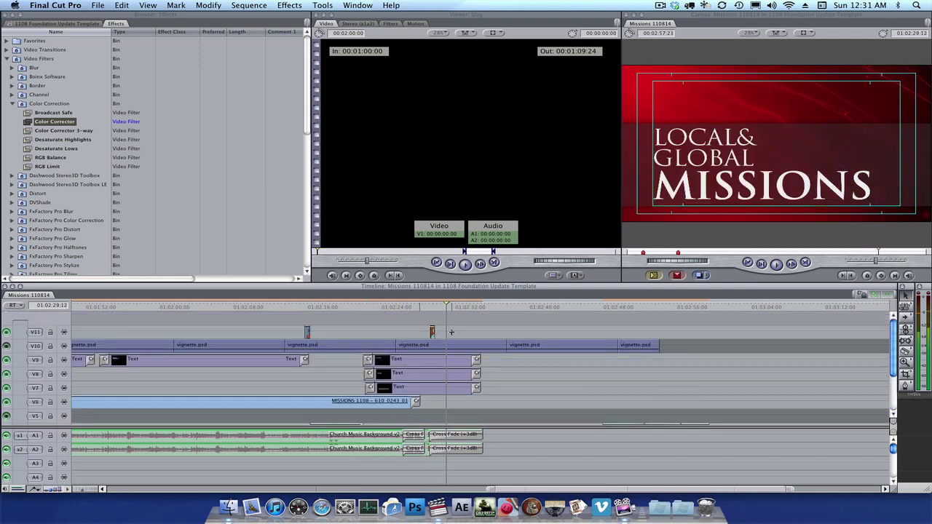
{"action": "left_click", "coordinate": [418, 306]}
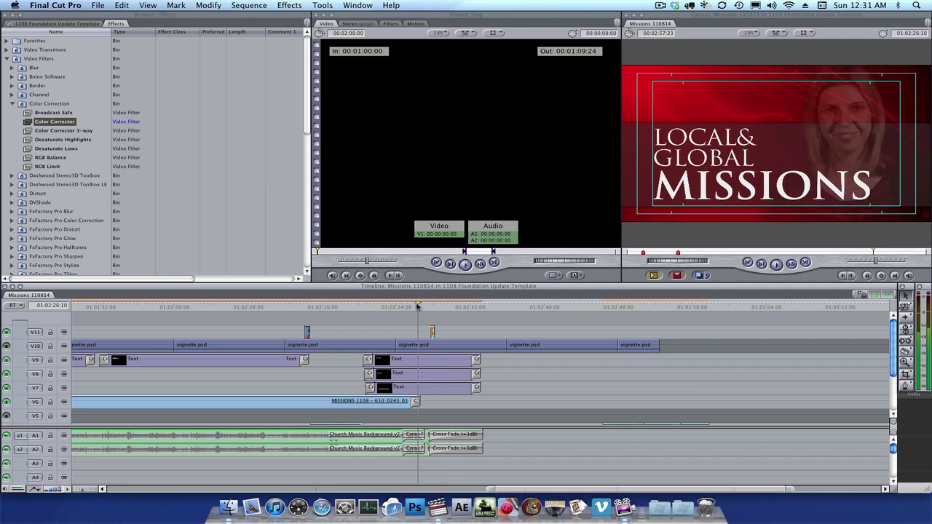
{"action": "key", "text": "space"}
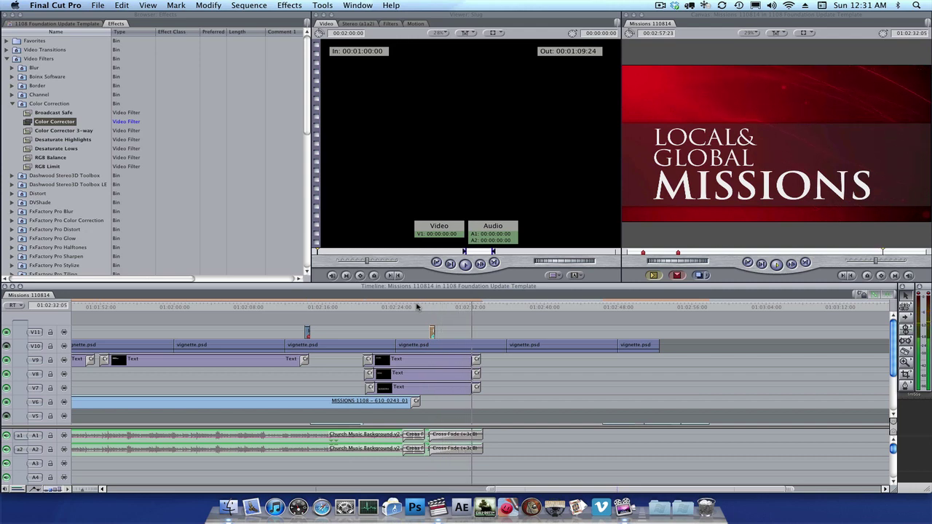
{"action": "key", "text": "space"}
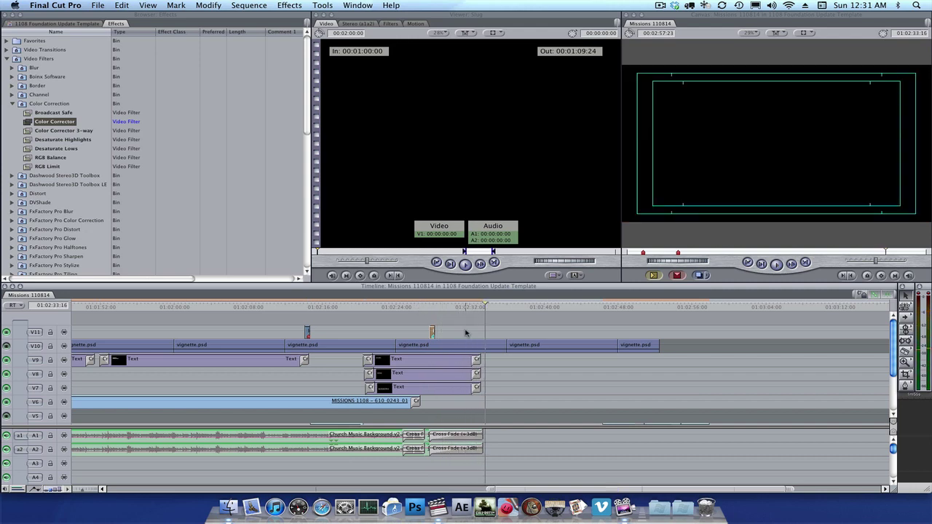